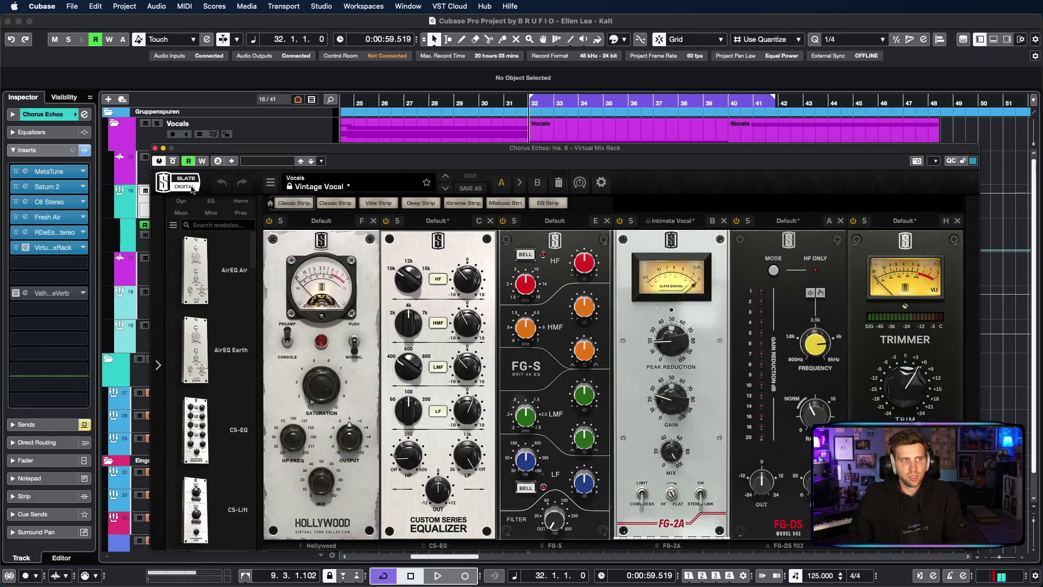
Close the Virtual Mix Rack window and play back the chorus section, temporarily soloing the Lead Vox (D) track
left_click(155, 148)
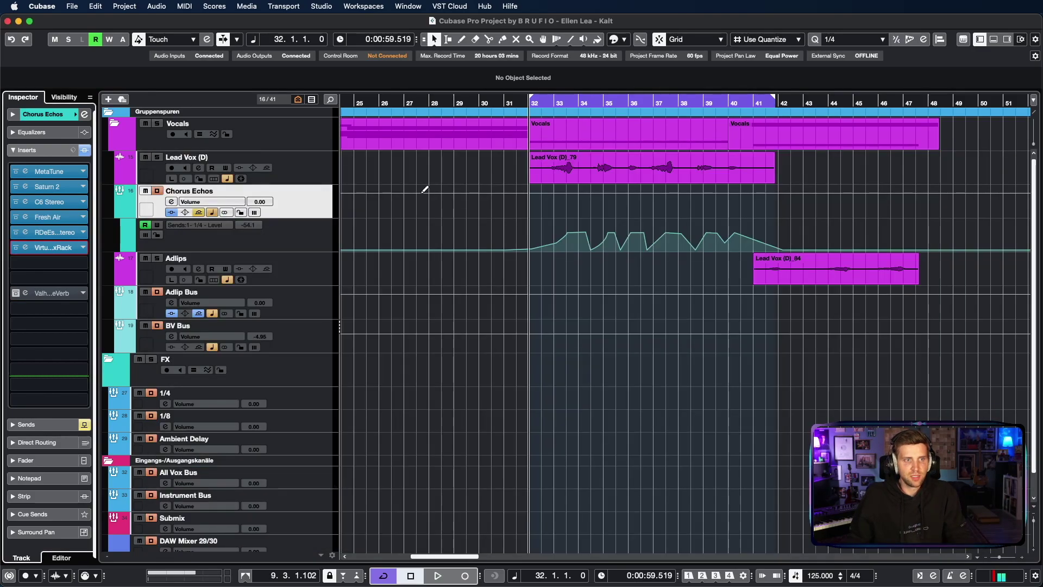
key("space")
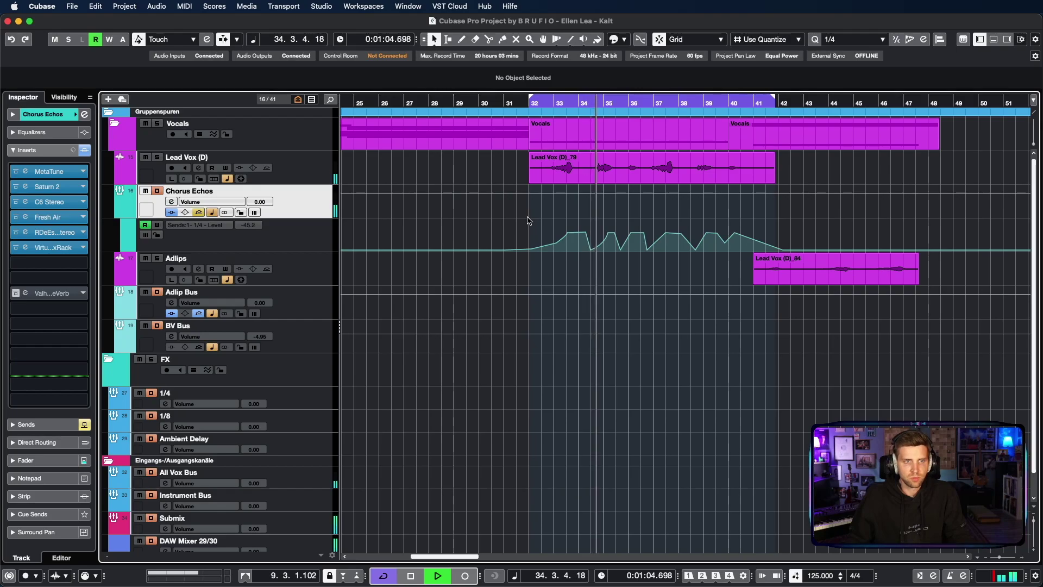
left_click(158, 157)
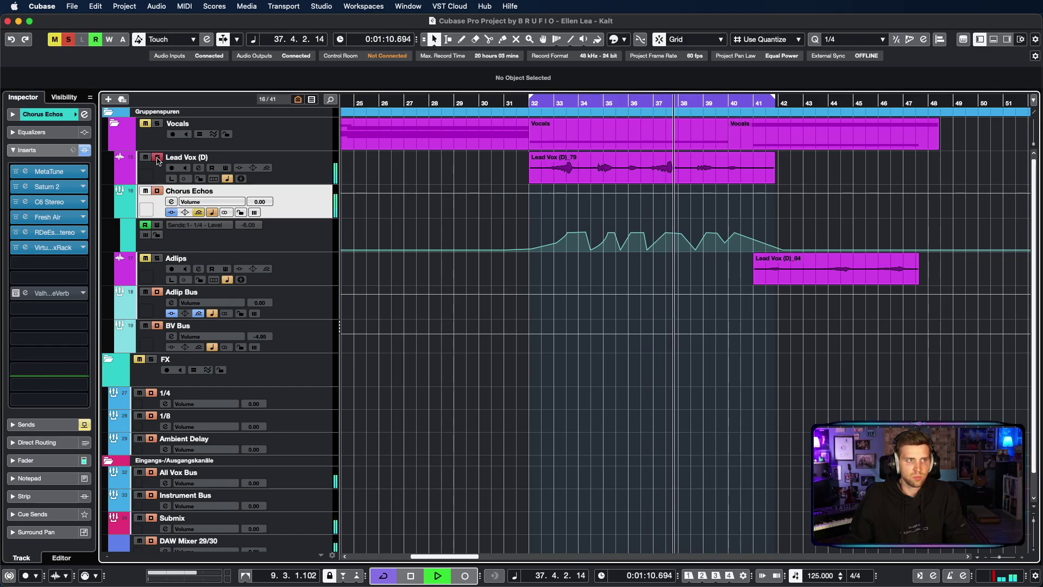
left_click(158, 159)
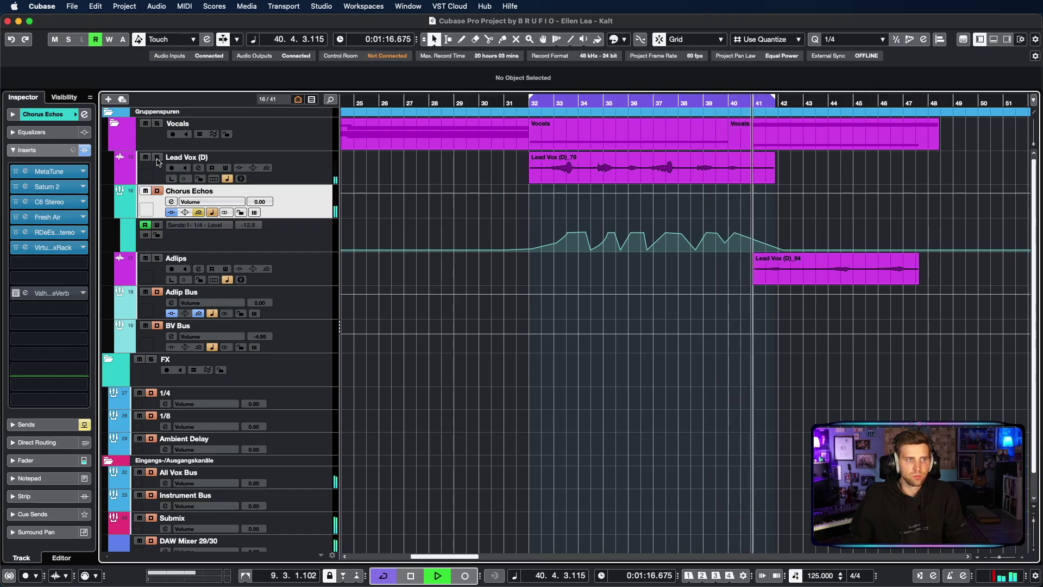
key("space")
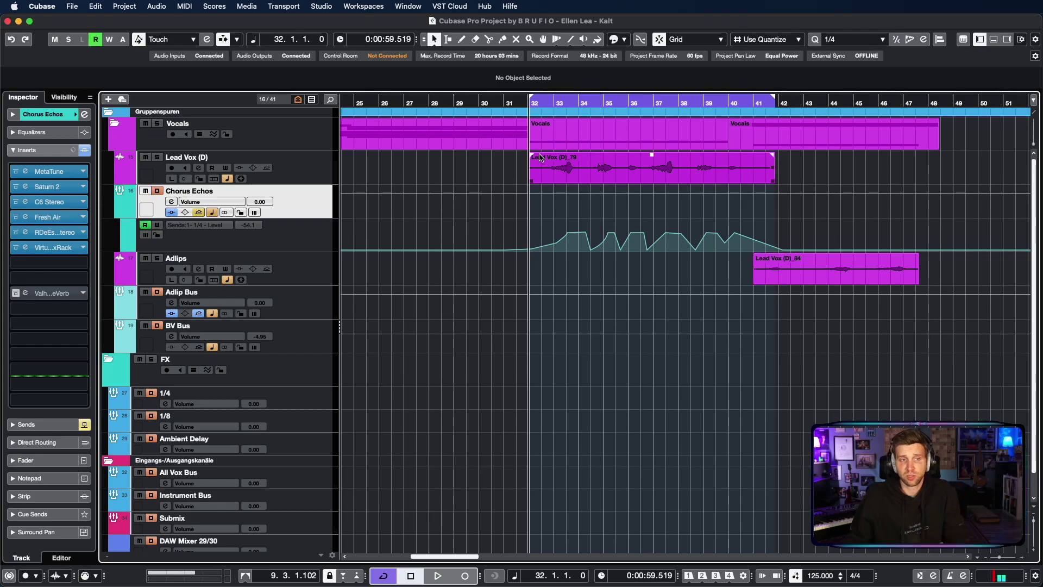
Open the ValhallaVintageVerb insert on the Chorus Echos channel and compare its effect active and bypassed during playback
left_click(42, 293)
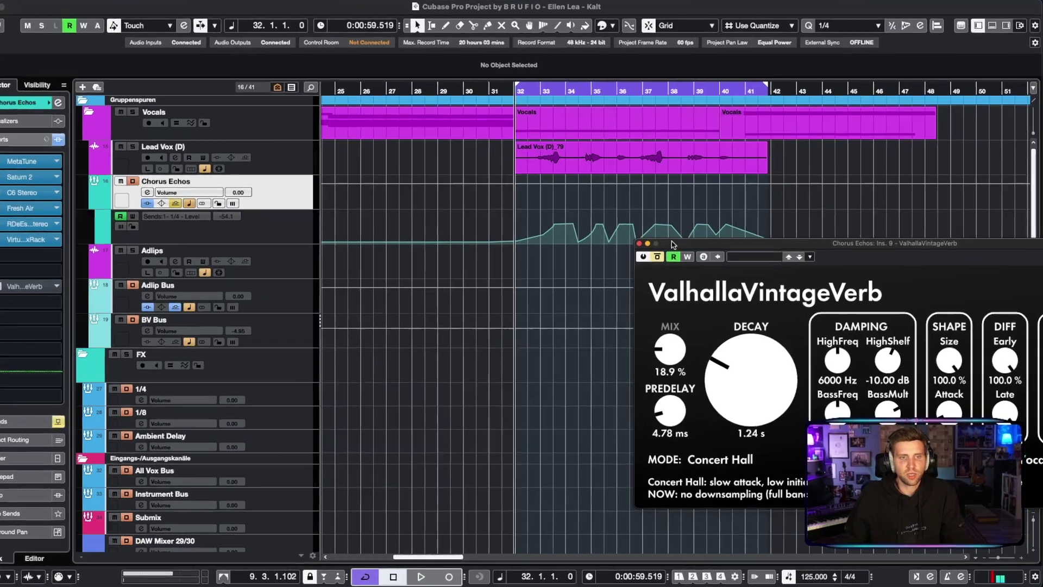
left_click_drag(685, 251, 461, 304)
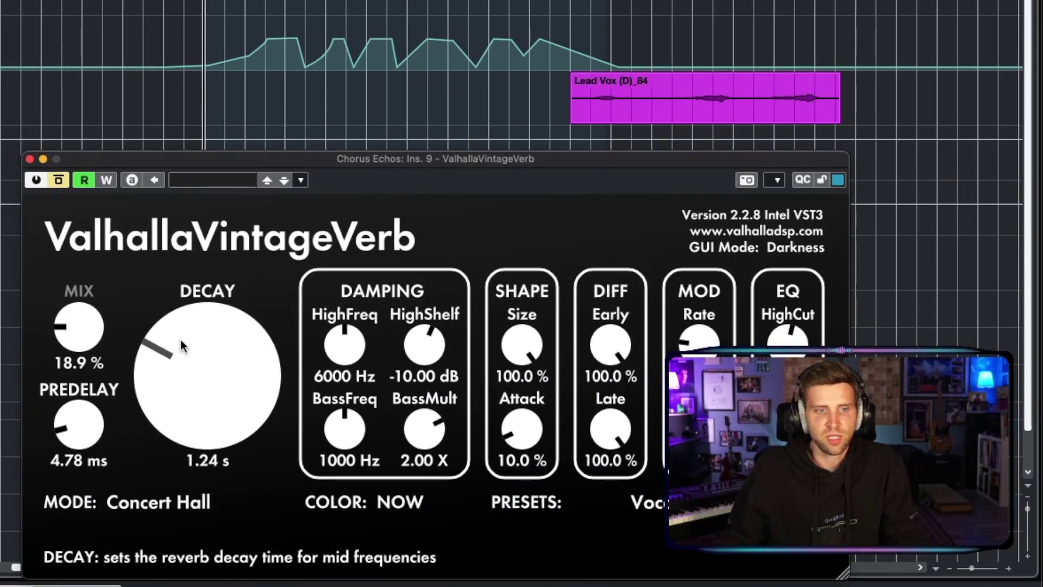
left_click_drag(351, 157, 404, 71)
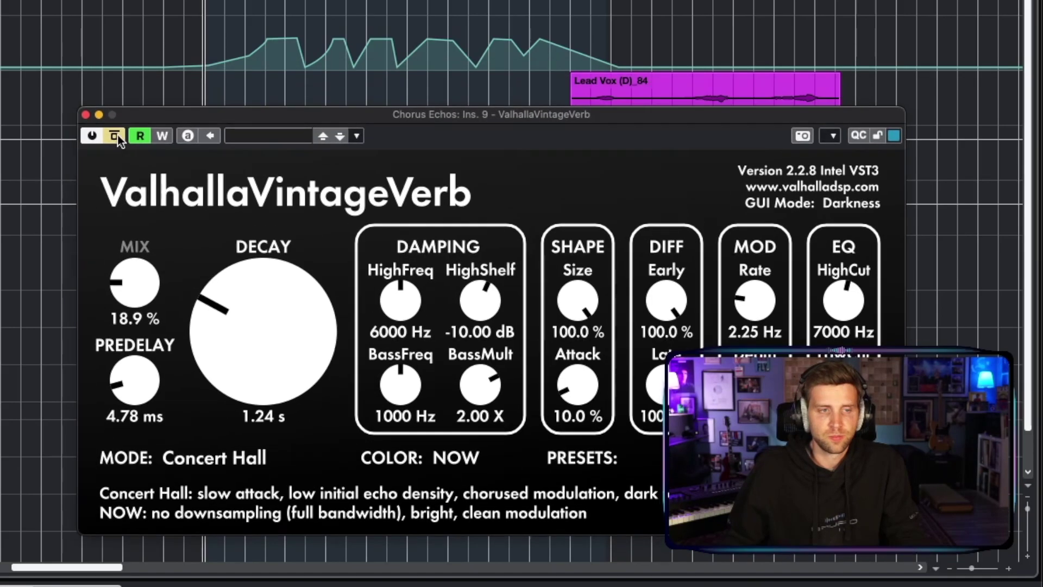
left_click(111, 94)
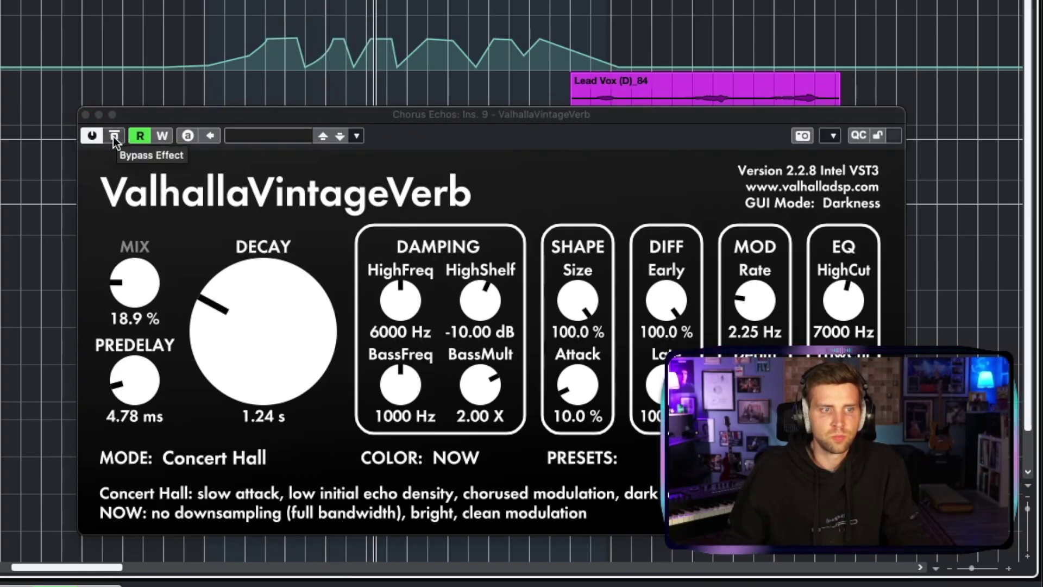
left_click(115, 135)
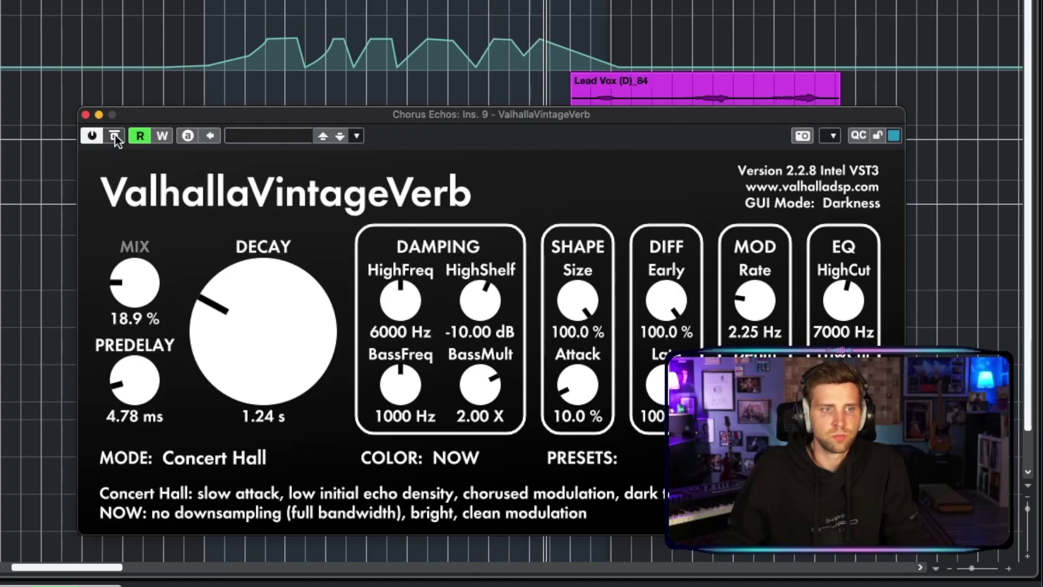
left_click(115, 137)
key("space")
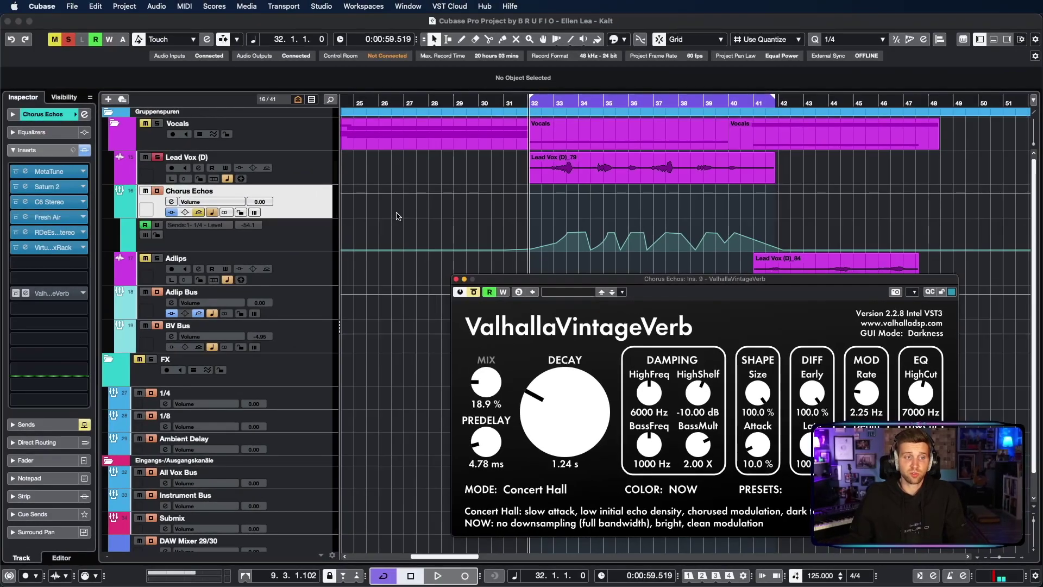
Duplicate ValhallaVintageVerb into the tenth insert slot of Chorus Echos and set the copy's reverb mode to Room
left_click(44, 308)
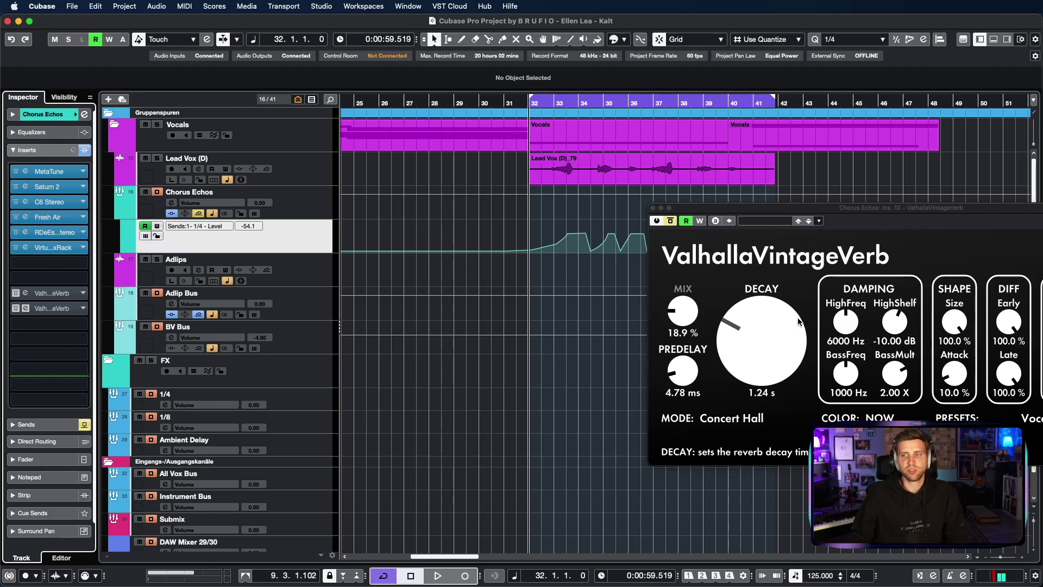
left_click(749, 418)
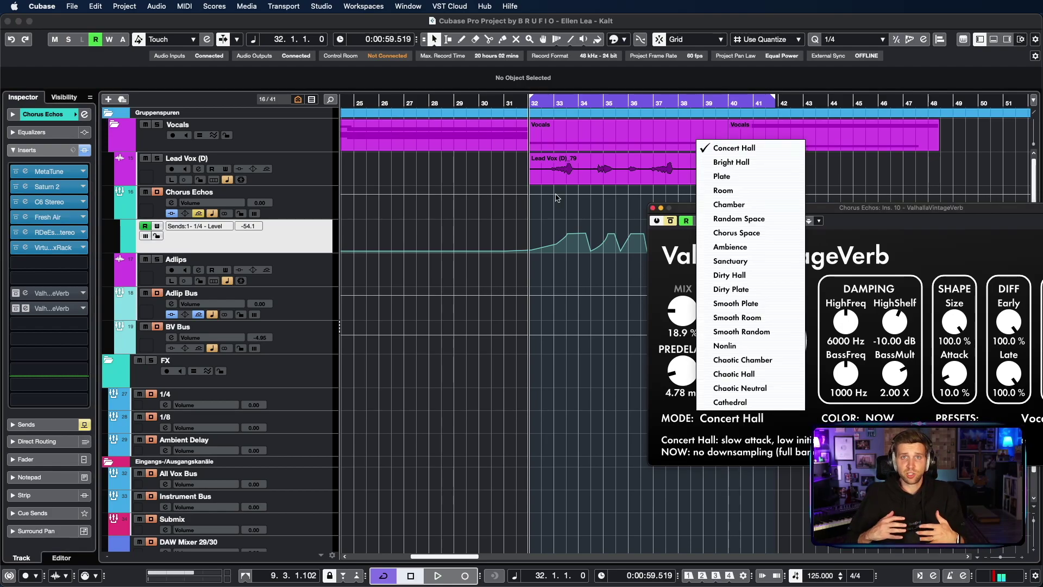
left_click(739, 191)
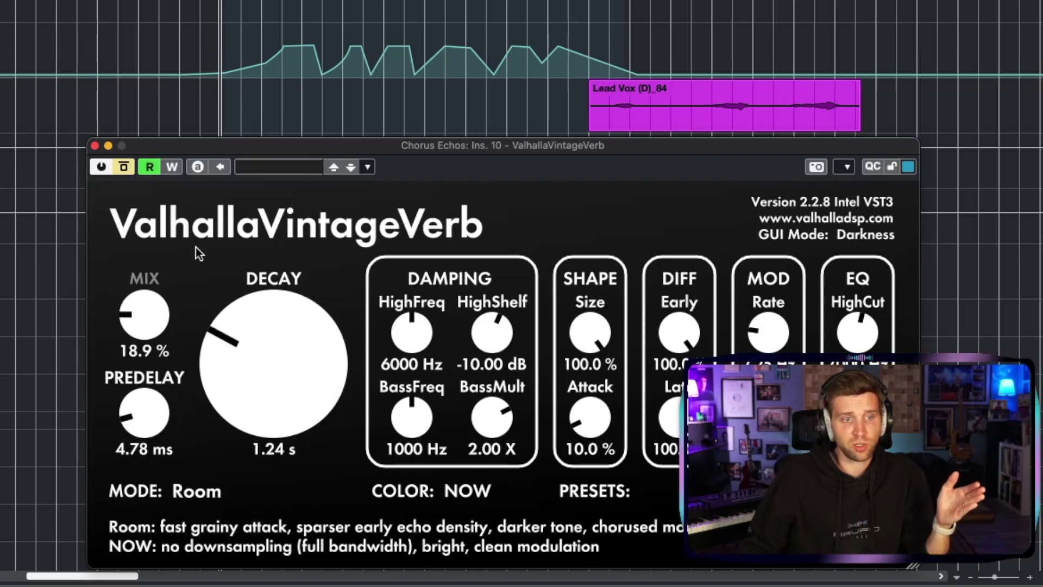
Sweep the duplicated reverb's mix and decay, ending at 100% mix, 5.19 s decay and 0.70 ms predelay
left_click_drag(155, 314, 142, 116)
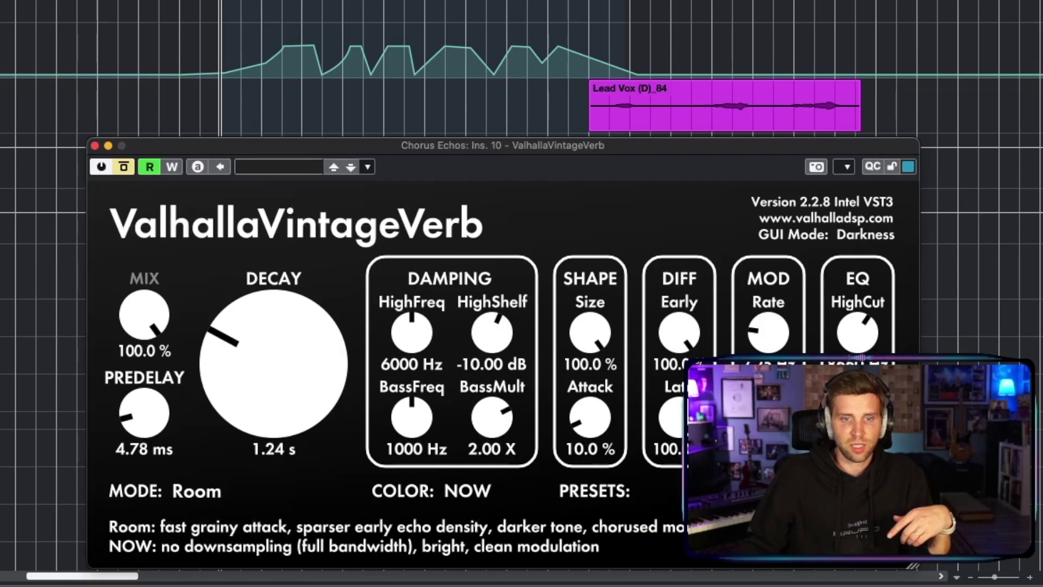
left_click_drag(172, 294, 172, 347)
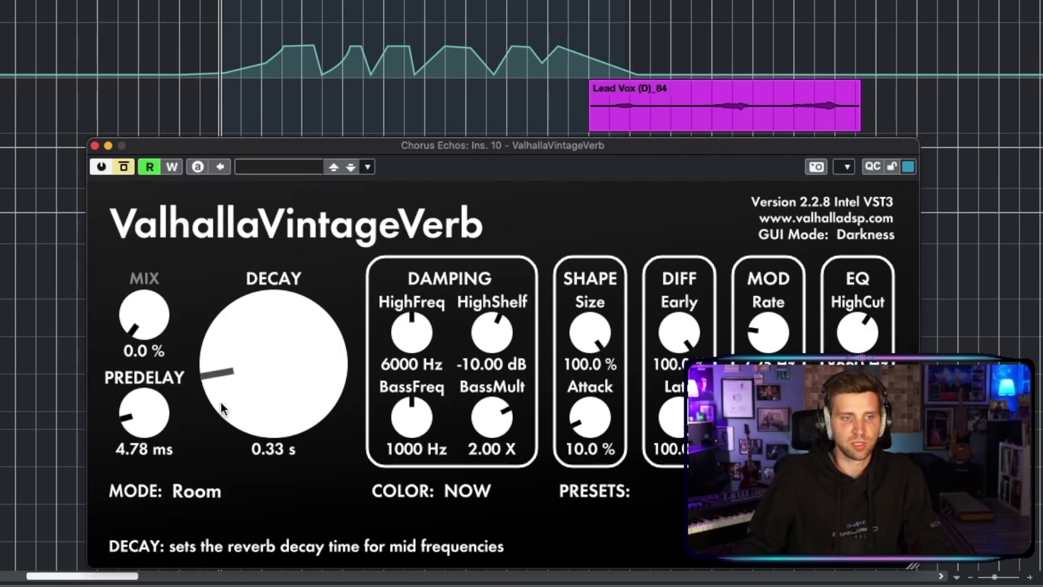
left_click_drag(219, 350, 219, 337)
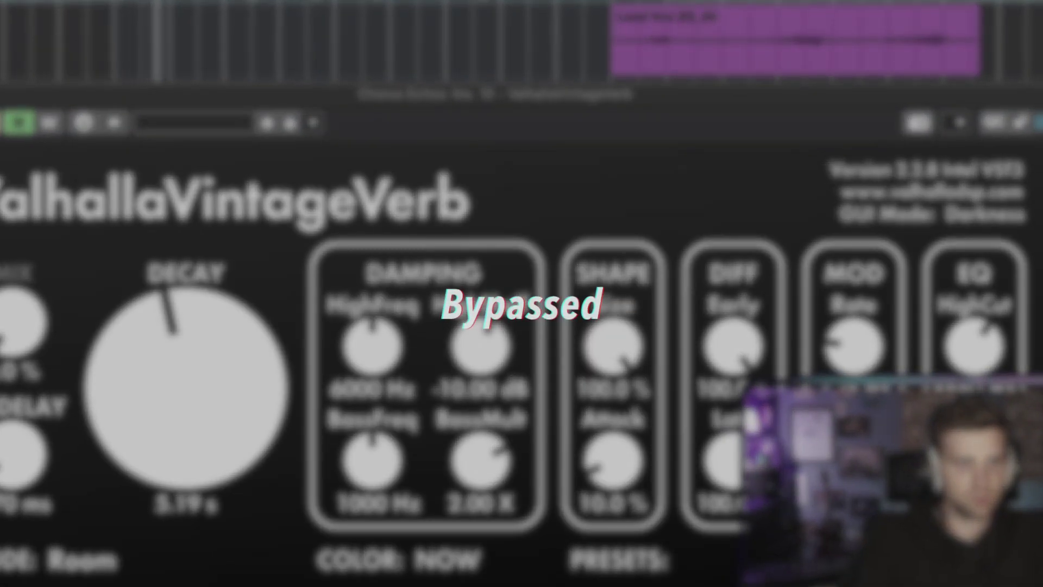
left_click_drag(20, 331, 52, 22)
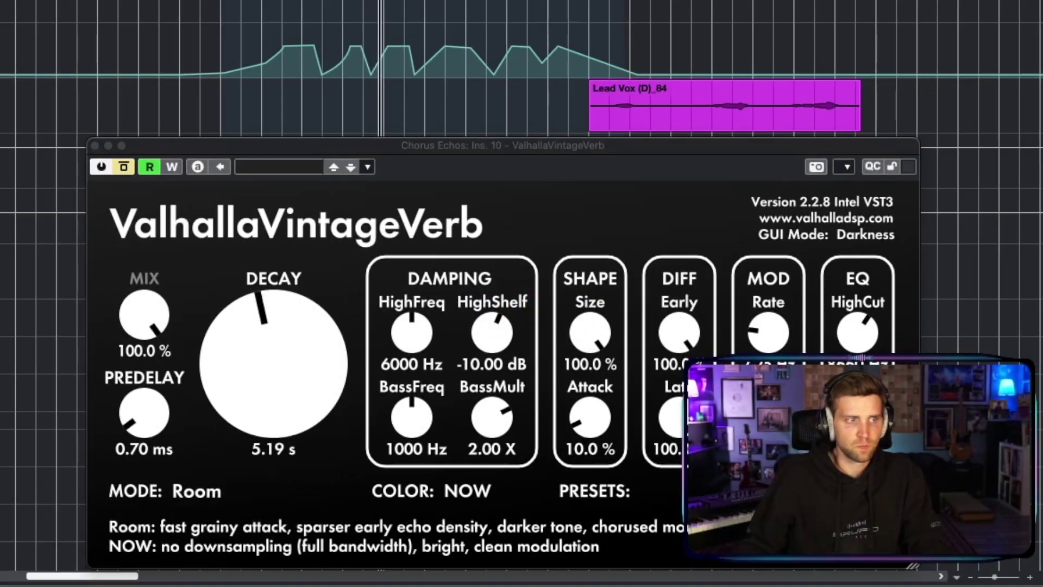
Activate the bypassed reverb copy and audition lower settings, ending at 48.0% mix and 0.20 s decay
left_click_drag(81, 296, 128, 417)
left_click_drag(146, 311, 149, 322)
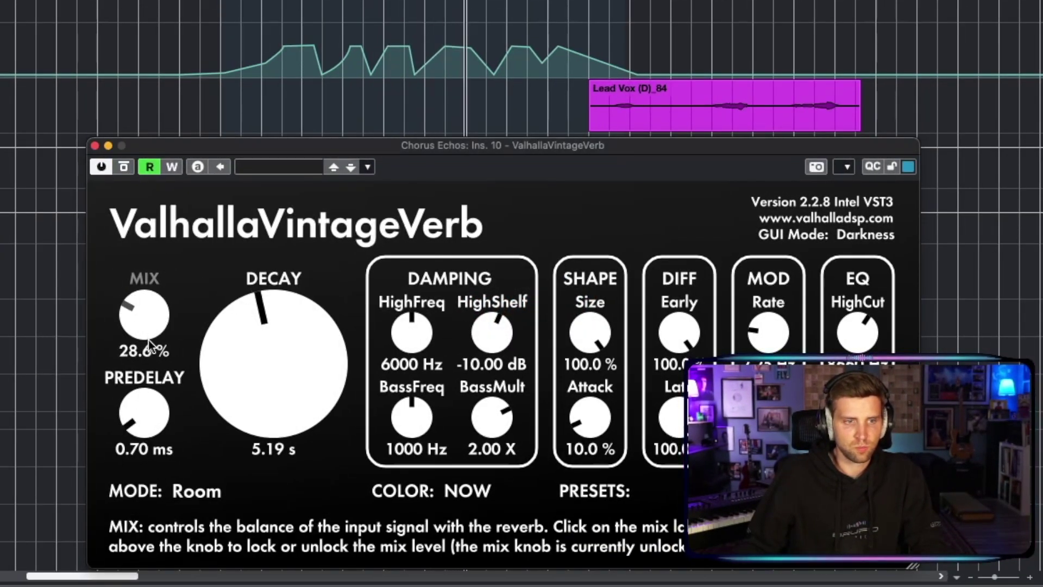
left_click_drag(226, 328, 220, 381)
left_click_drag(154, 333, 140, 283)
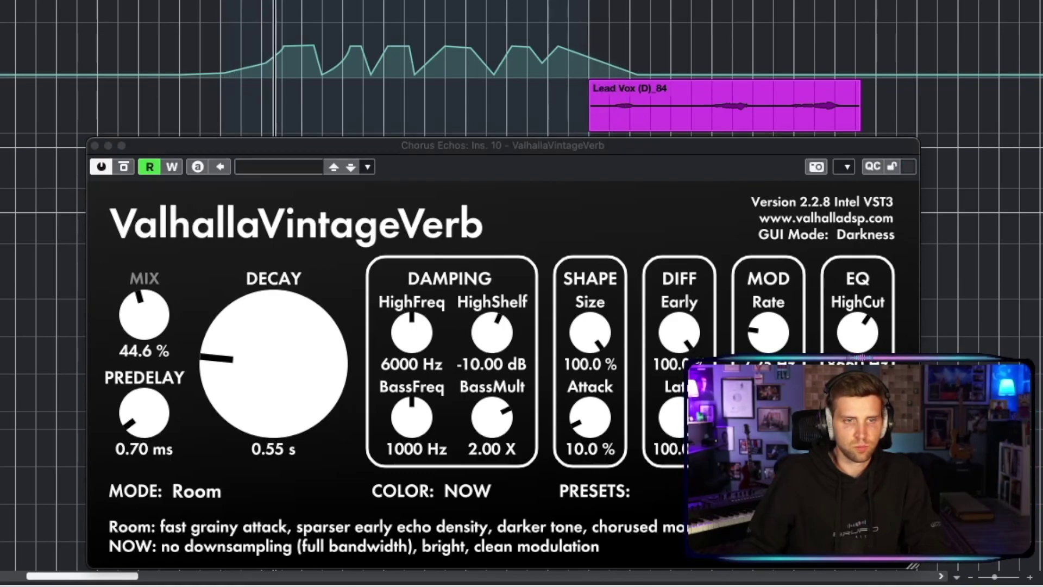
left_click_drag(144, 314, 144, 307)
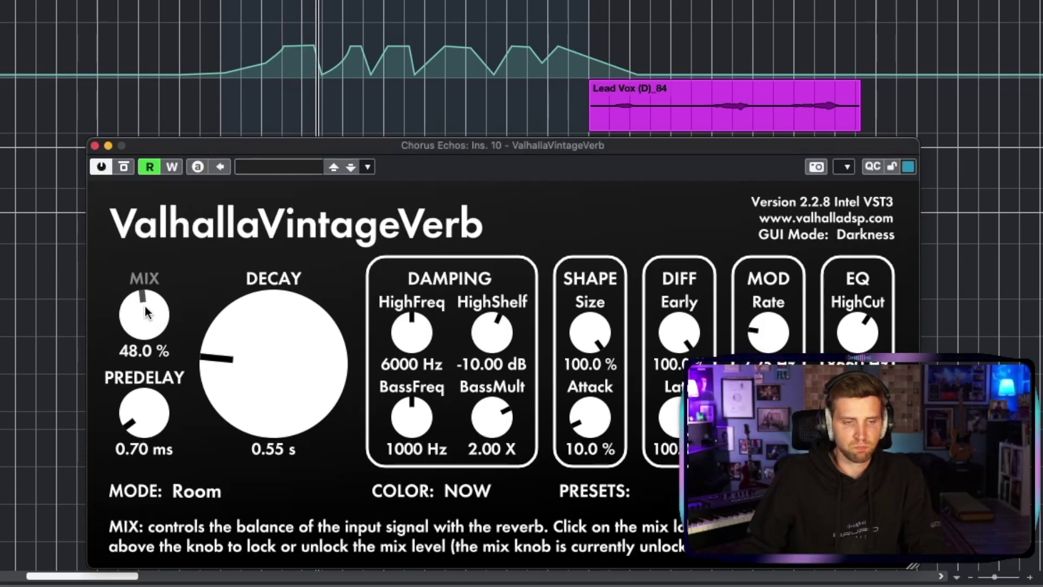
left_click_drag(257, 396, 249, 256)
left_click_drag(261, 314, 230, 507)
Audition the Chamber reverb mode with the decay raised to 7.81 s and the mix lowered to 37.9%
left_click(210, 497)
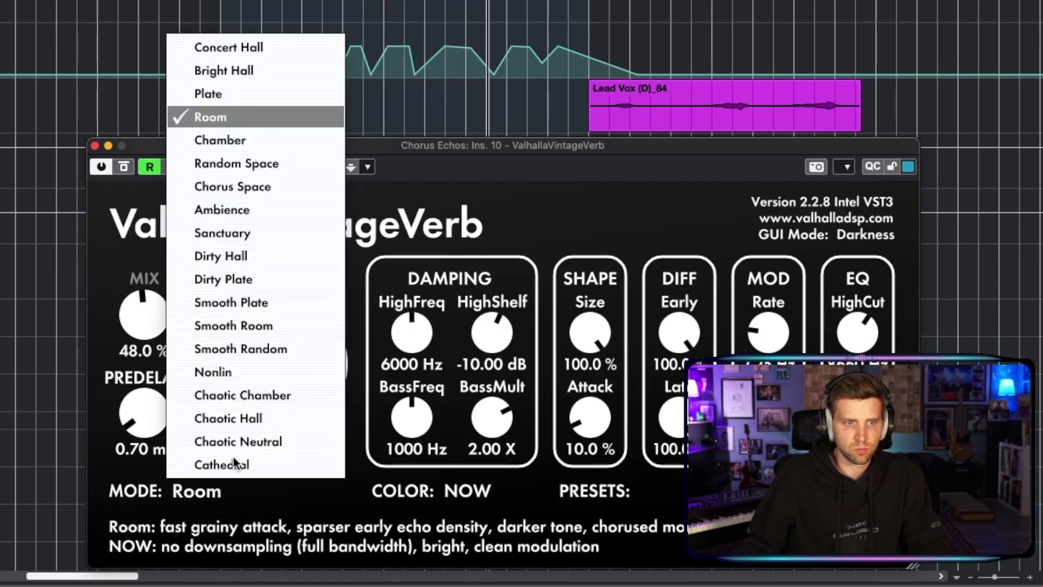
left_click(239, 148)
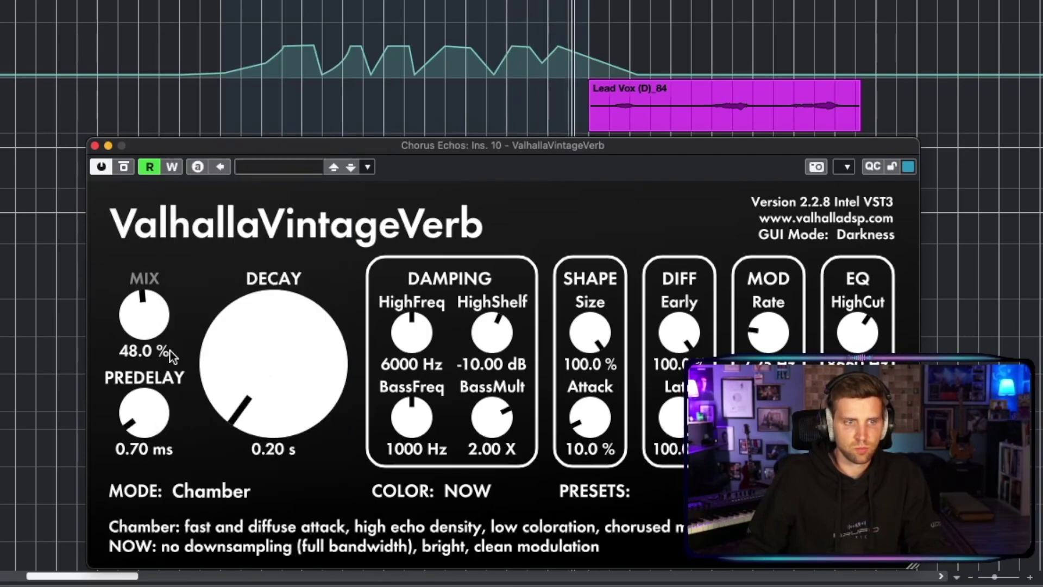
left_click_drag(231, 348, 240, 294)
left_click_drag(144, 321, 146, 334)
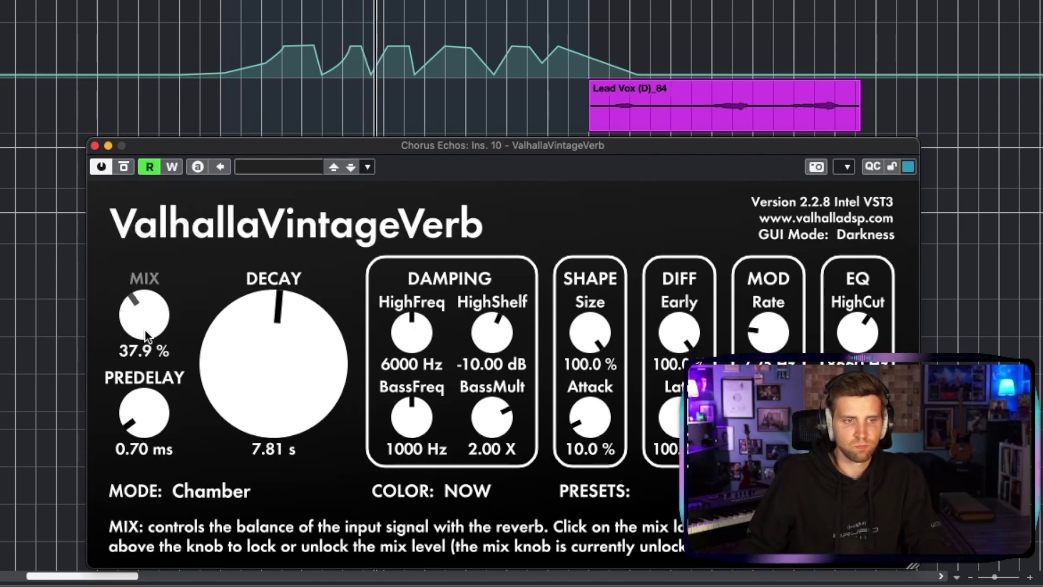
Audition the Dirty Plate reverb mode with the mix raised to 42.3%
left_click(231, 502)
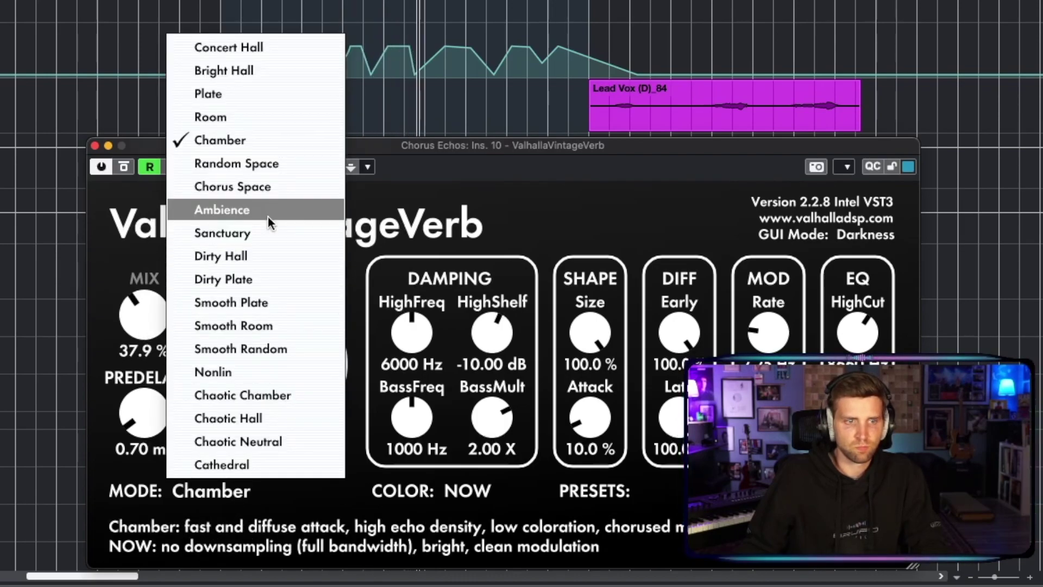
left_click(262, 277)
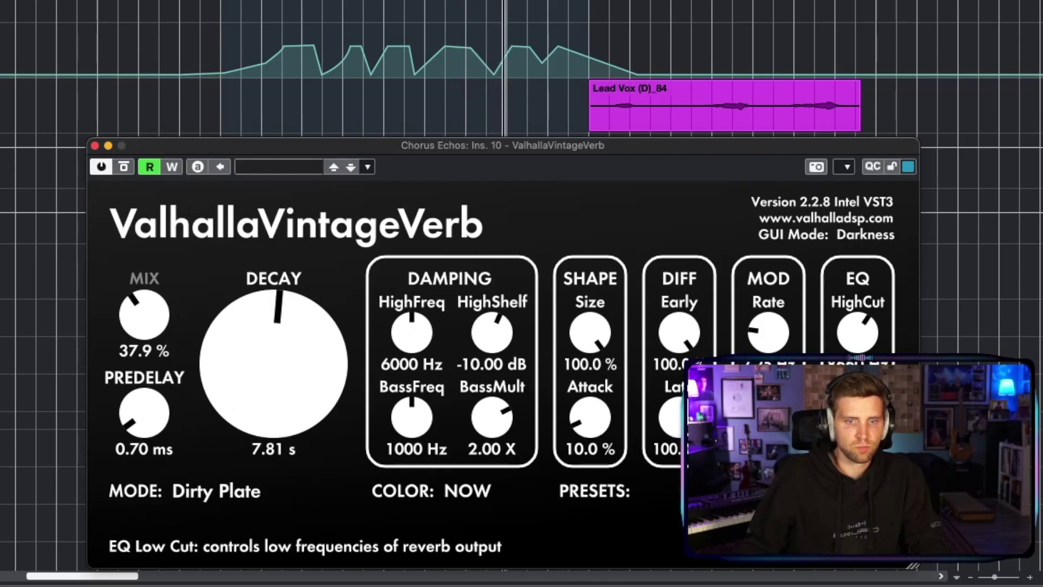
left_click_drag(159, 315, 138, 302)
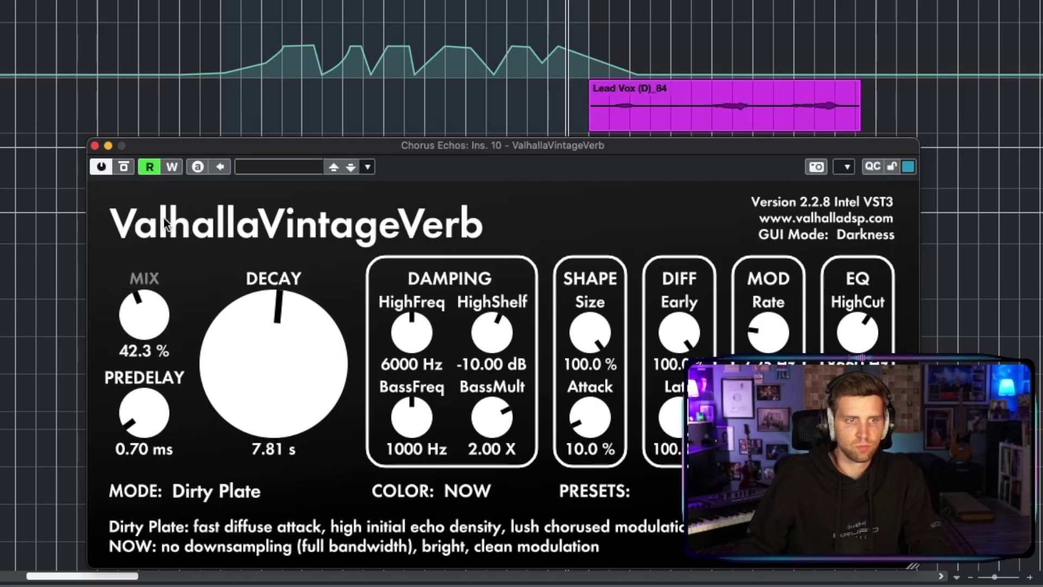
Try the Smooth Room reverb mode, choose Cathedral instead, and lower the mix to 37.7%
left_click(226, 487)
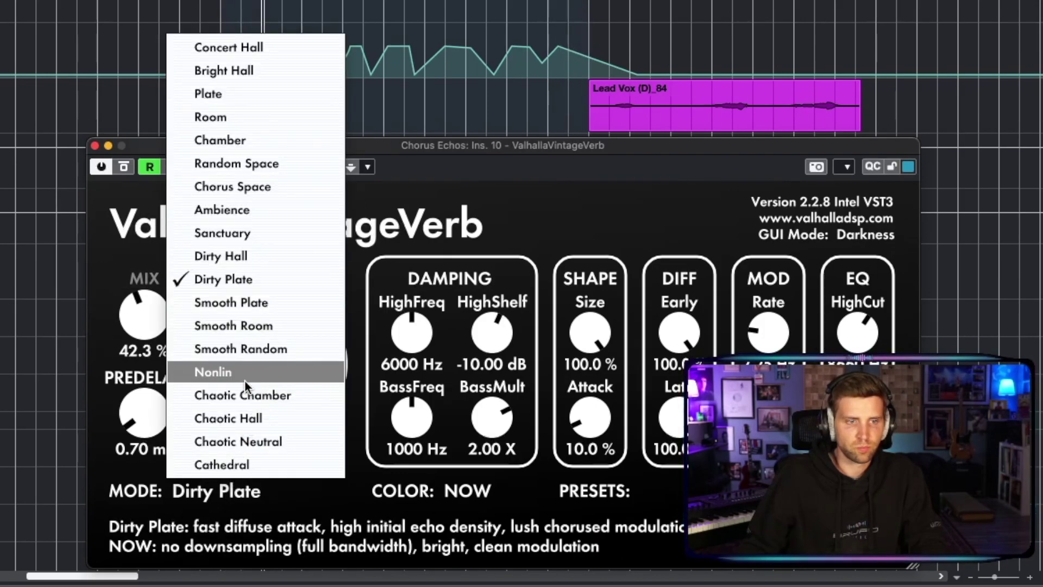
left_click(253, 327)
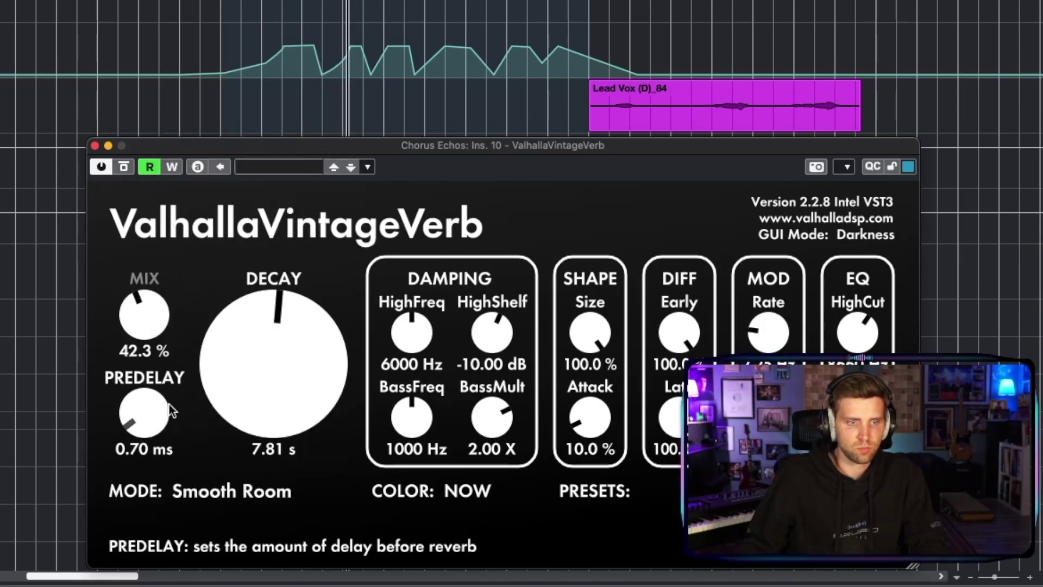
left_click(215, 493)
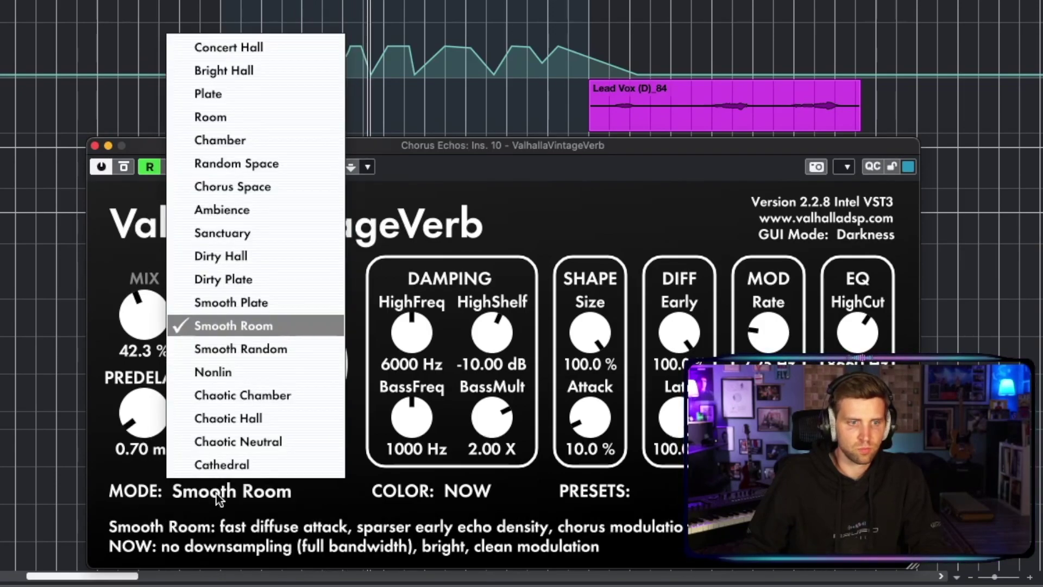
left_click(236, 466)
mouse_move(138, 318)
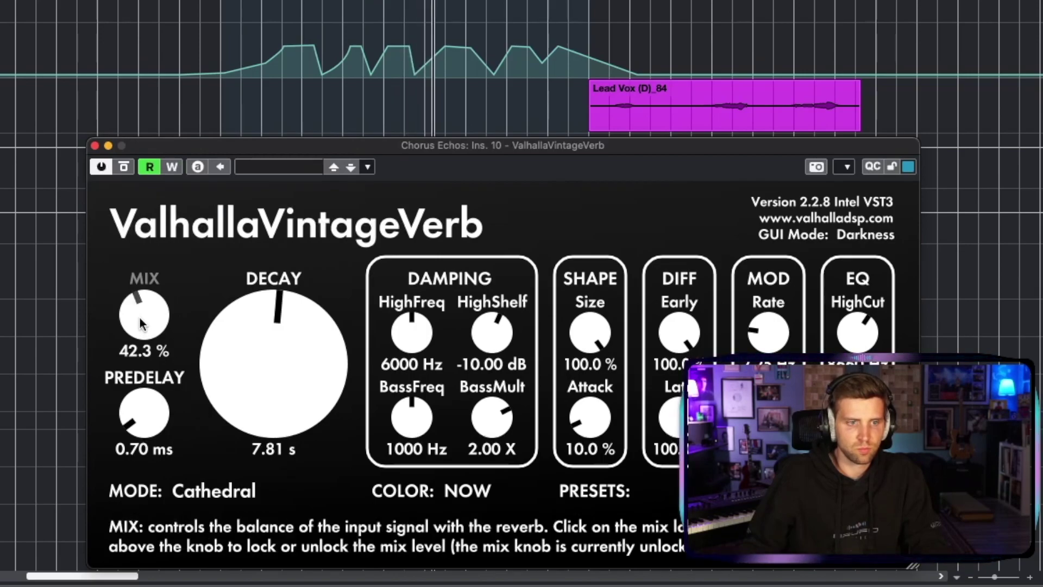
left_click_drag(142, 319, 138, 324)
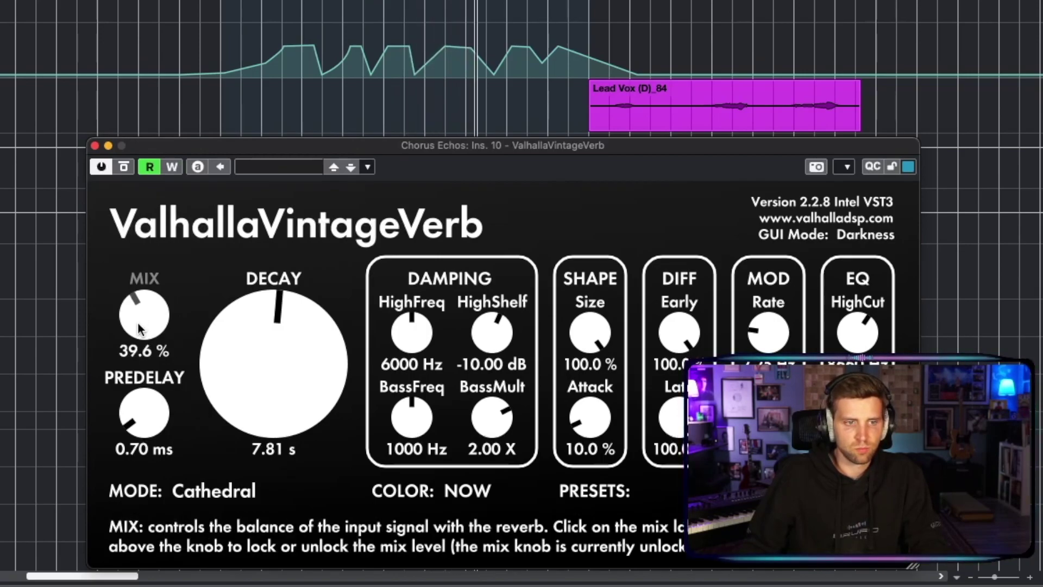
left_click(211, 498)
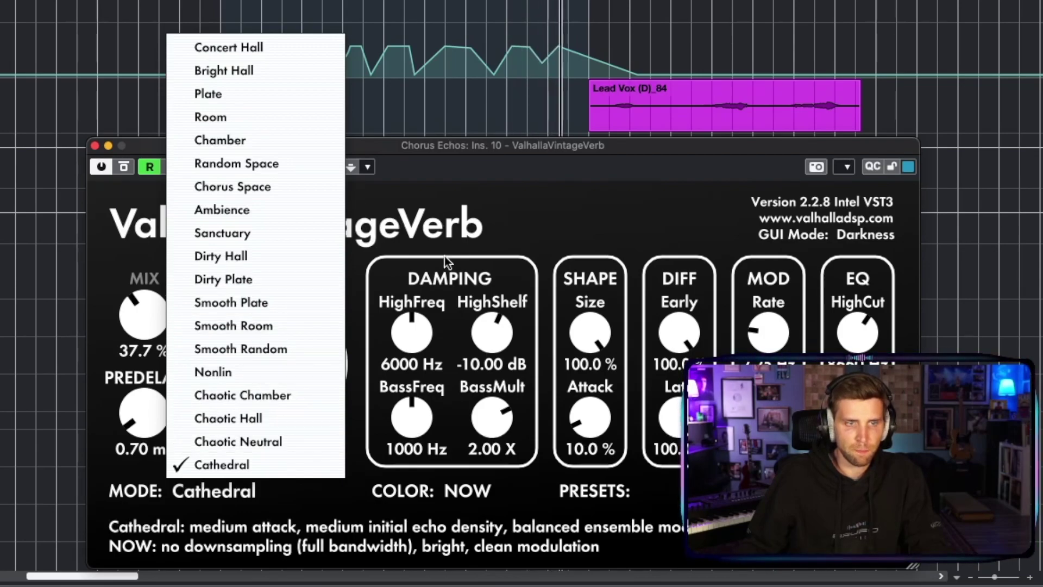
left_click(539, 219)
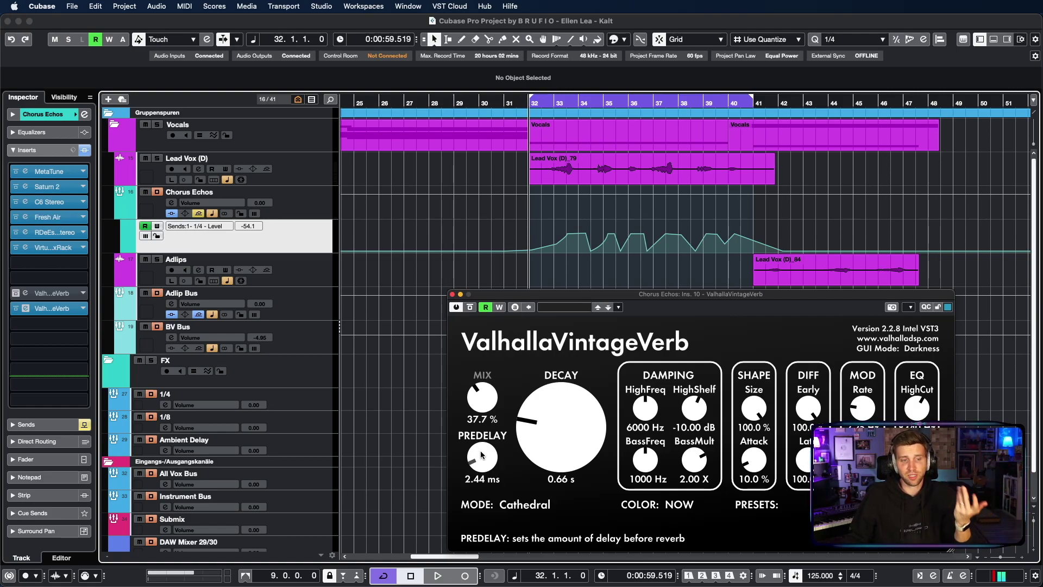
Set the Cathedral reverb's predelay to 0.70 ms
scroll(480, 456, "down", 3)
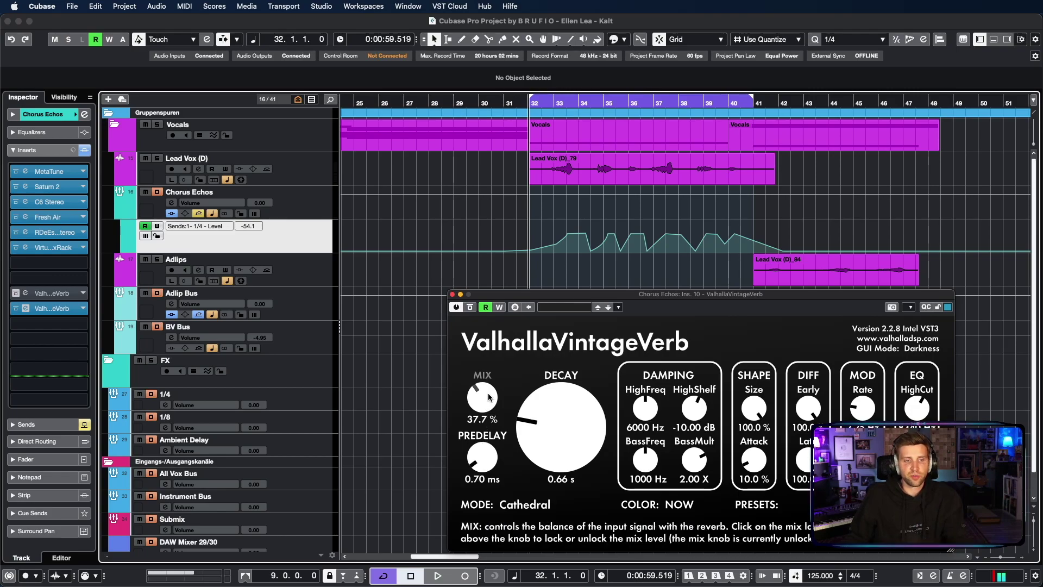
Audition the Cathedral reverb with the decay at 0.31 s and the mix at 25.4%, and with the mix raised to 63.7%
scroll(484, 405, "down", 2)
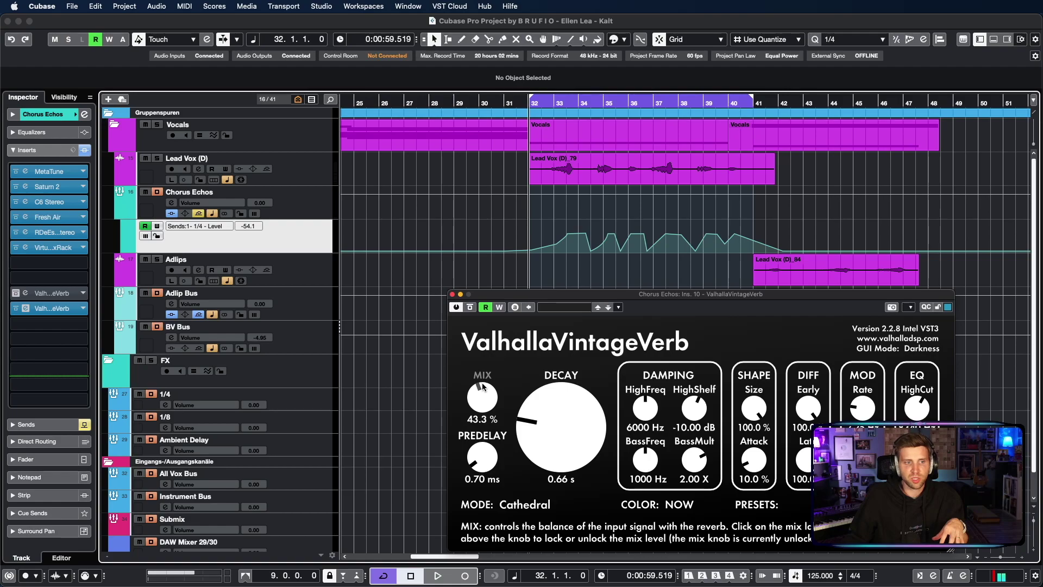
scroll(527, 431, "up", 5)
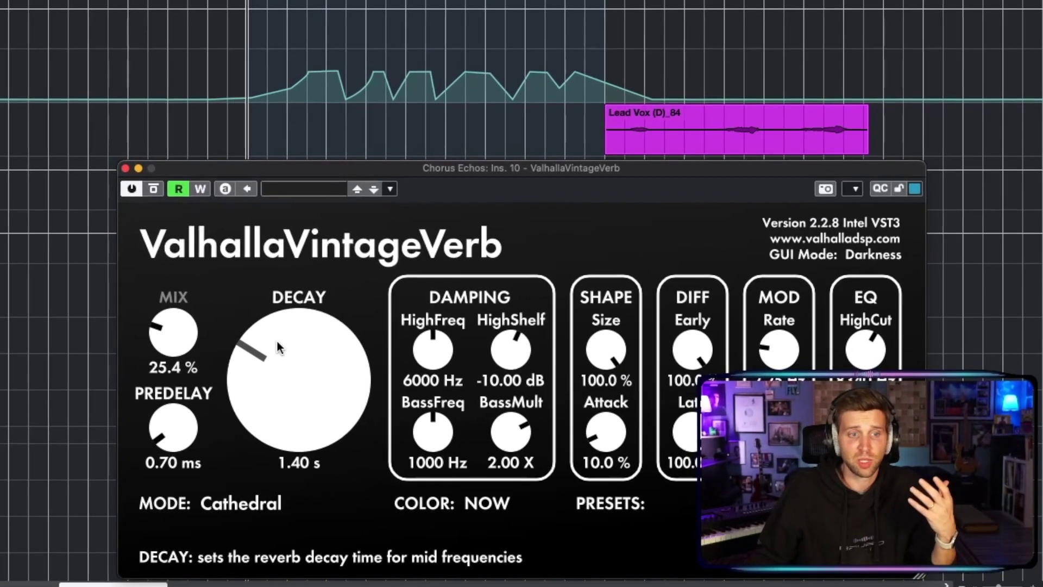
left_click_drag(549, 405, 543, 426)
left_click_drag(269, 377, 268, 374)
mouse_move(193, 319)
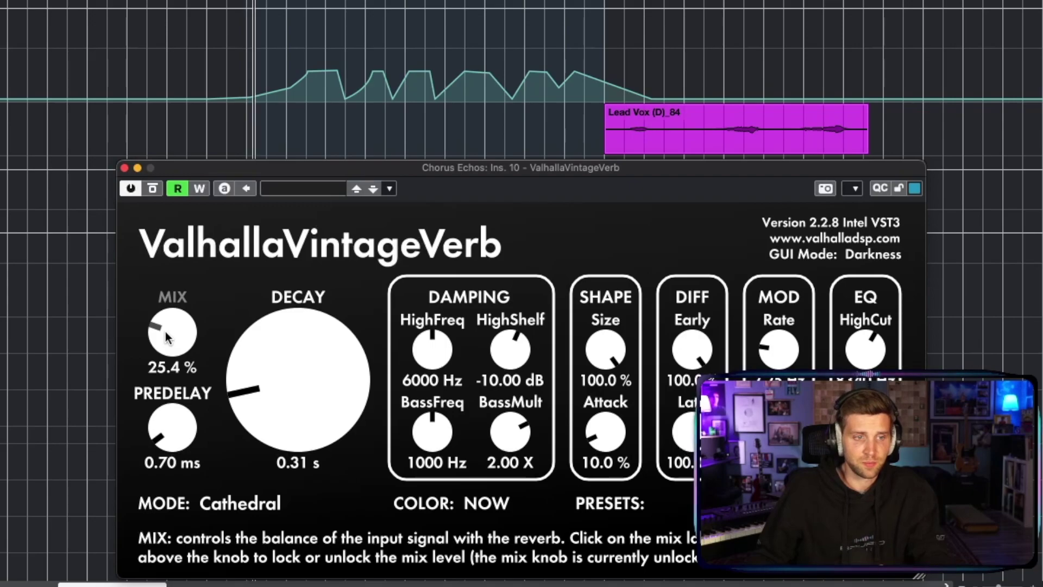
left_click_drag(164, 331, 162, 309)
left_click_drag(165, 350, 170, 279)
mouse_move(258, 385)
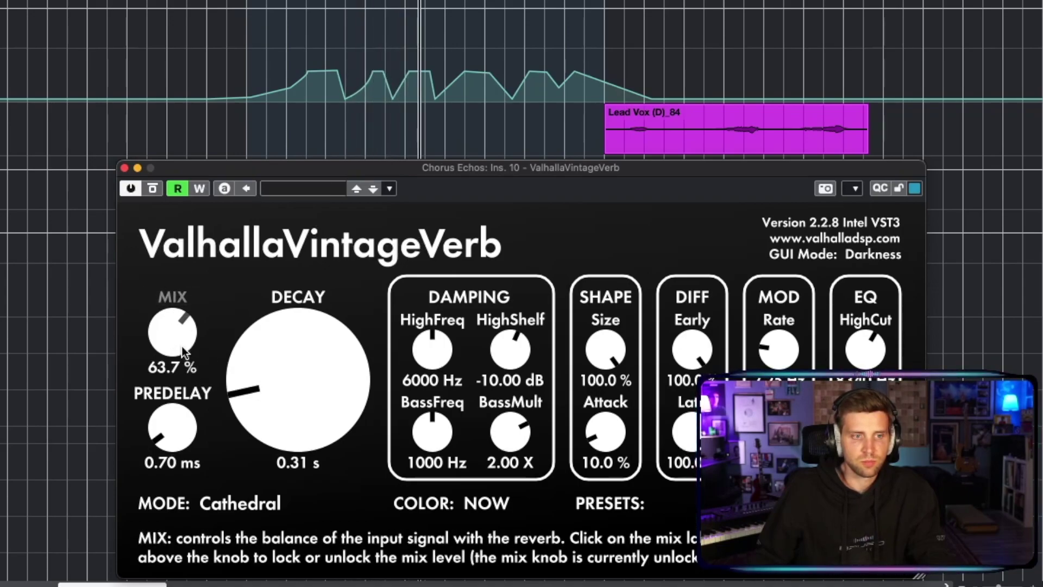
Raise the Cathedral reverb's decay to 3.96 s, lower its mix to 21.9%, and stop playback
mouse_move(289, 414)
left_click_drag(288, 414, 284, 357)
left_click_drag(165, 353, 163, 428)
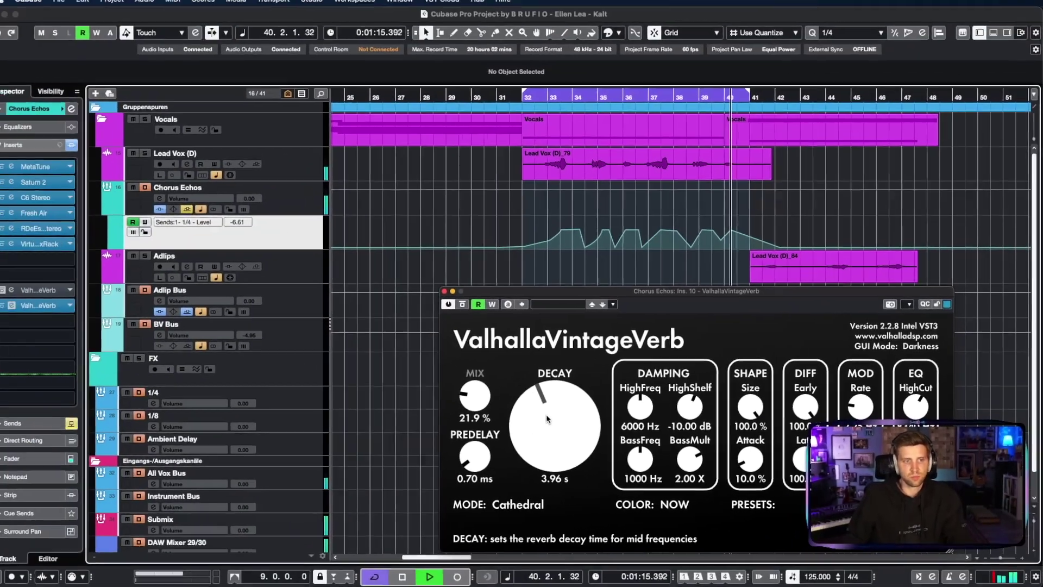
key("space")
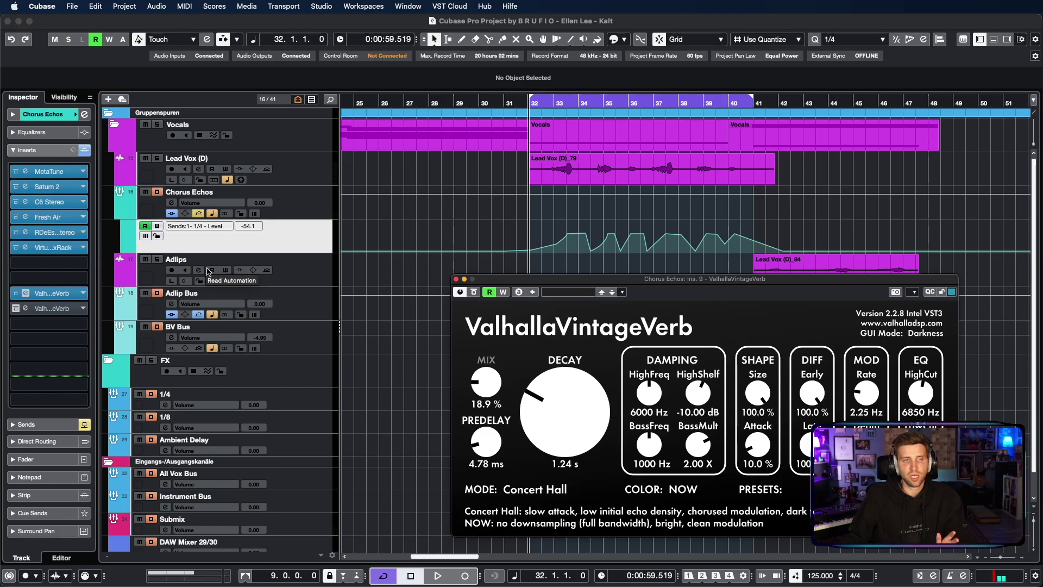
Play the chorus with the Concert Hall reverb on Chorus Echos active, and close the reverb's window
key("space")
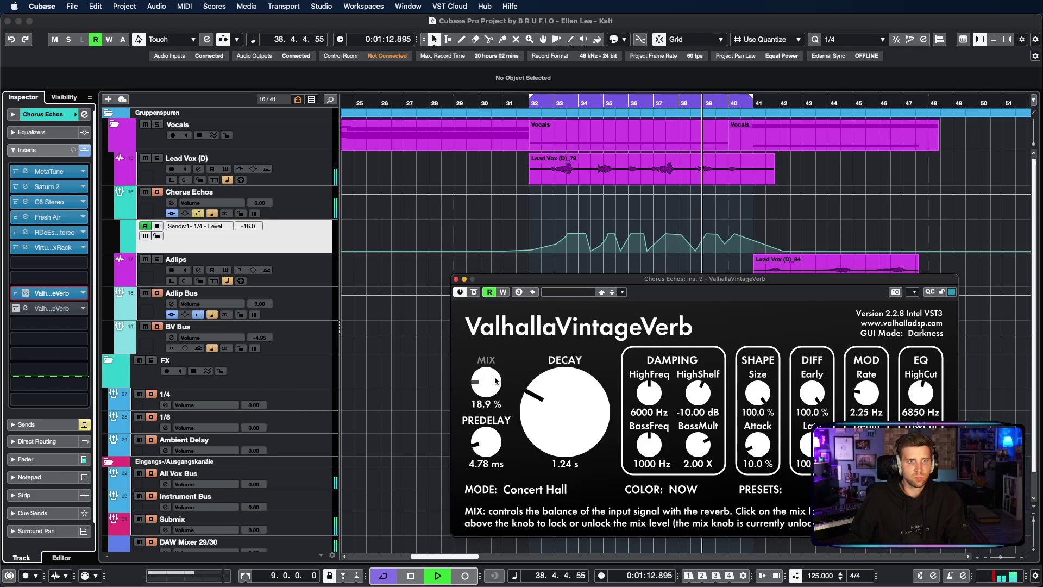
key("space")
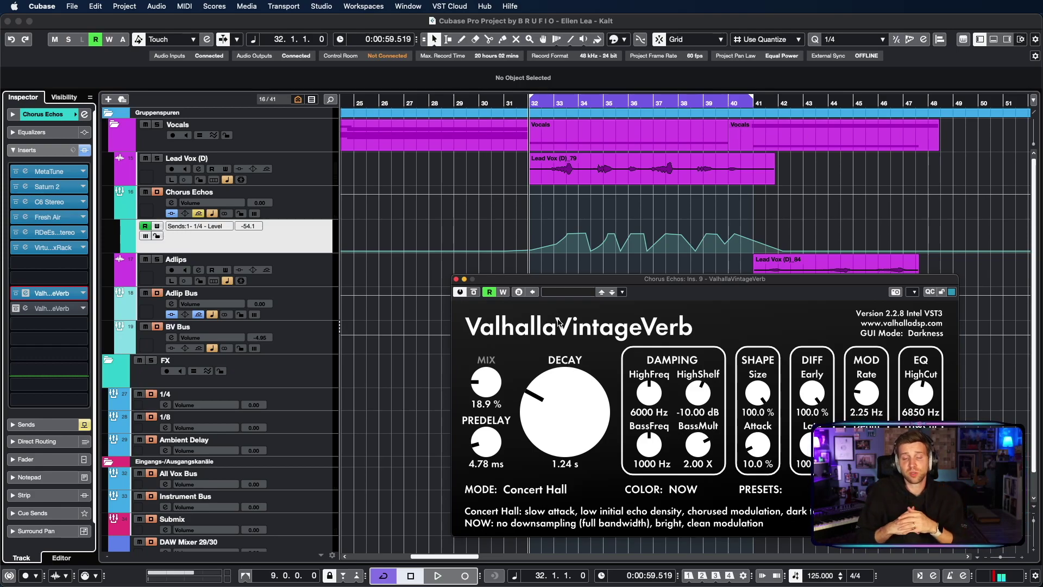
left_click(457, 279)
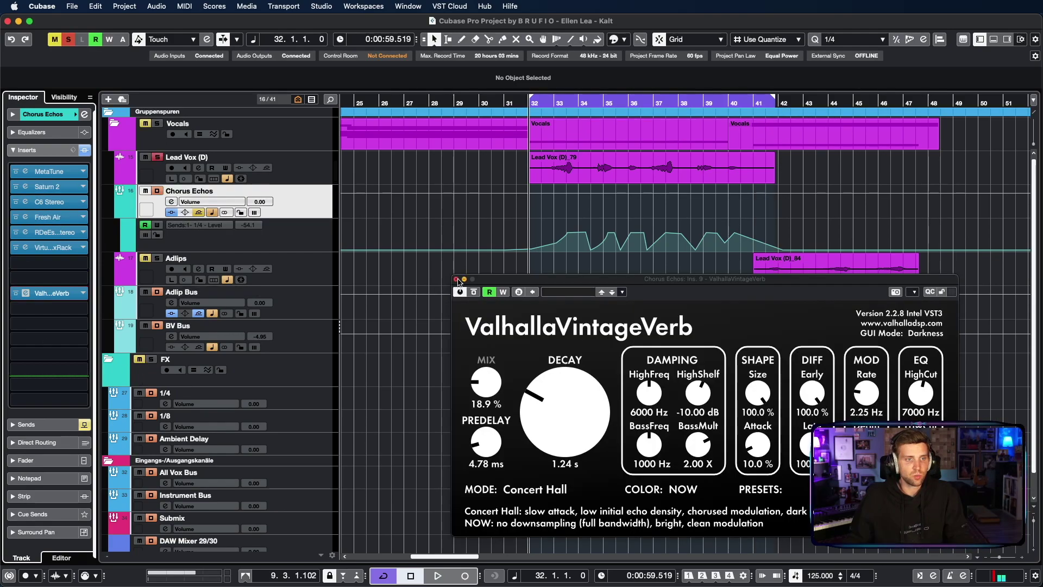
left_click(457, 279)
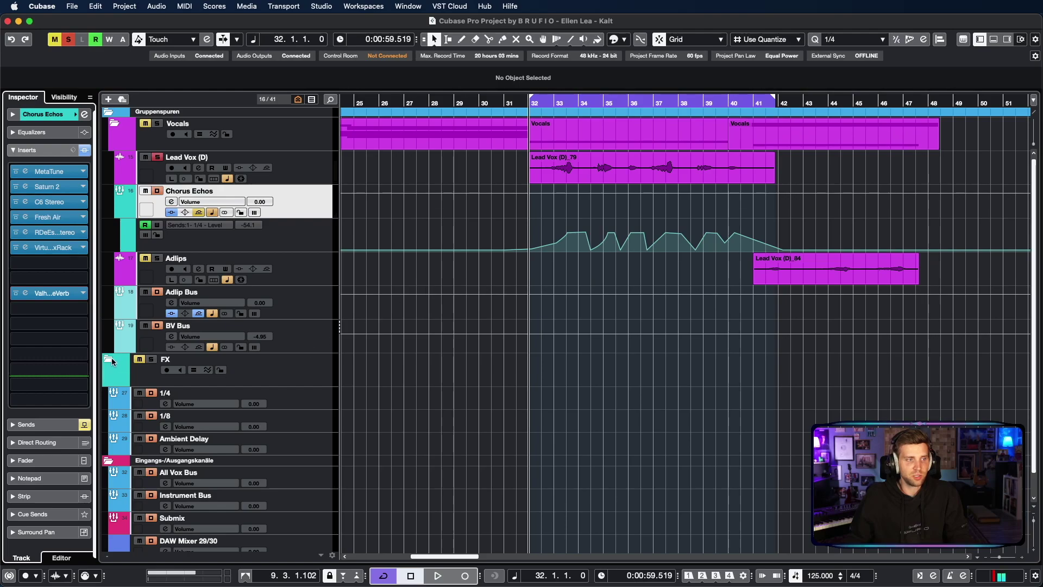
Expand the FX folder track to review the reverb and delay channels it contains
left_click(285, 376)
double_click(294, 369)
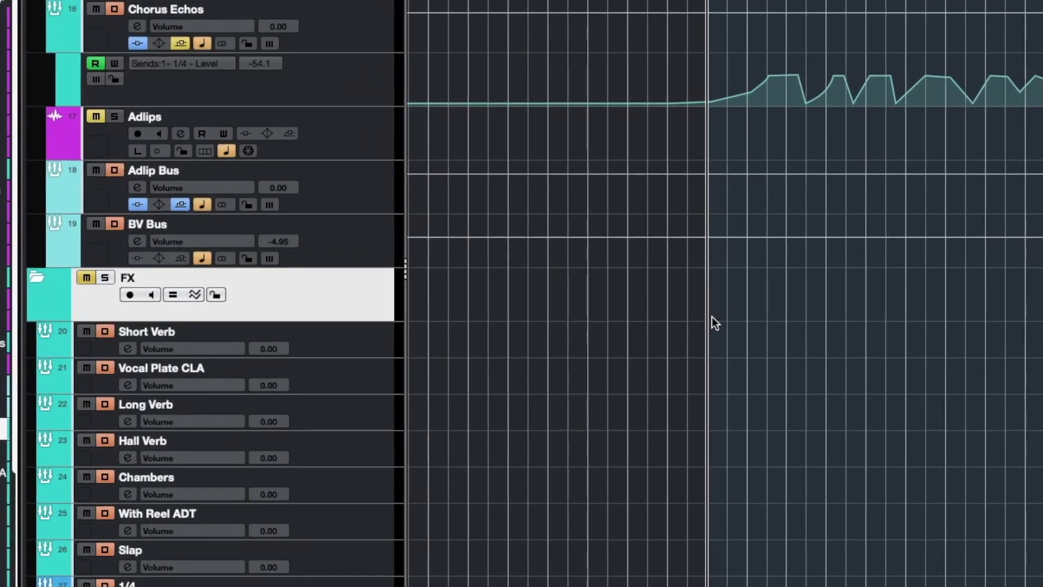
scroll(579, 348, "down", 4)
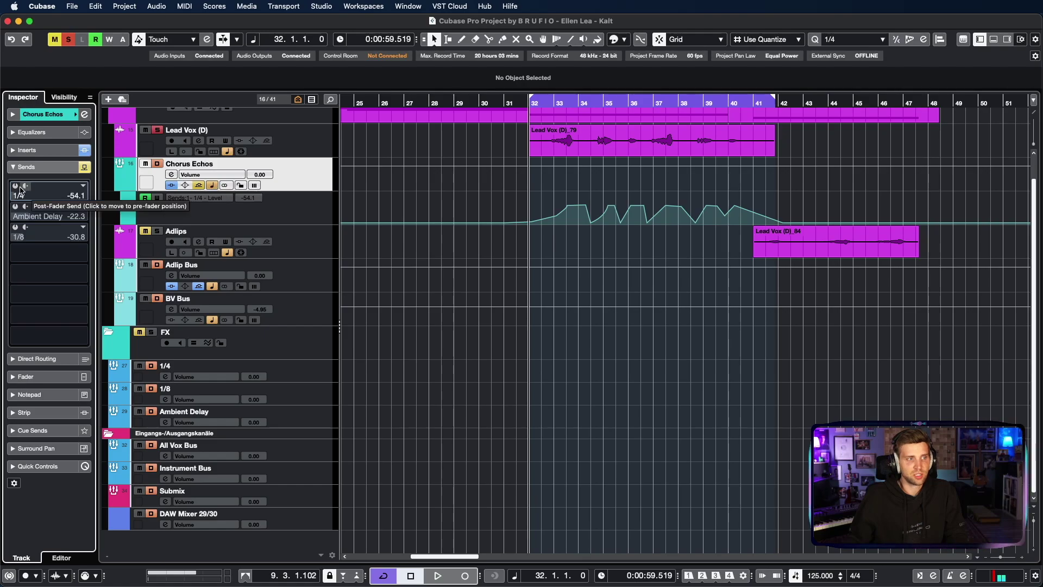
Play the Chorus Echos with the 1/4 delay send and examine that send's level automation across bars 32 to 42
key("space")
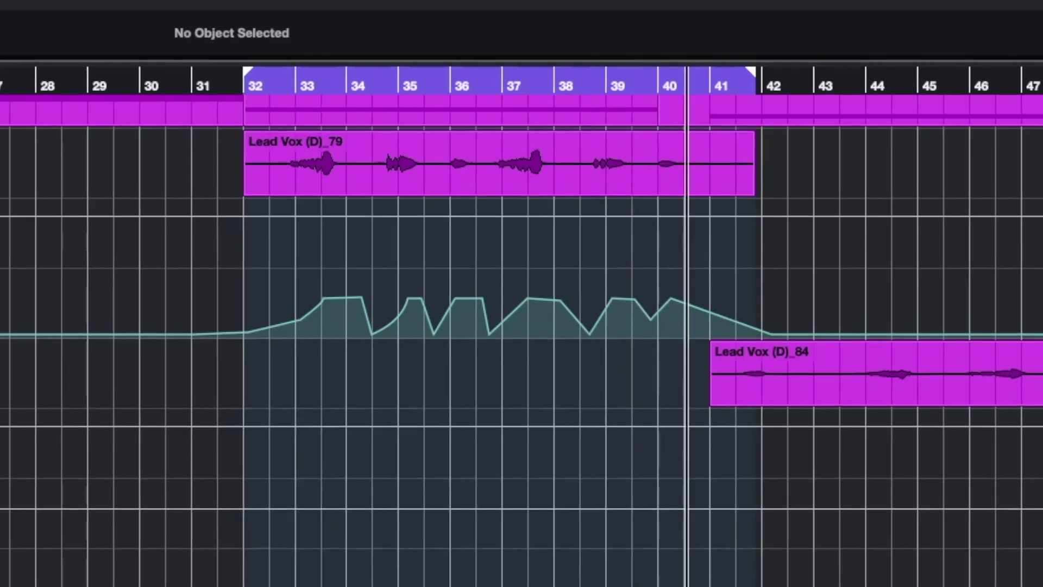
key("space")
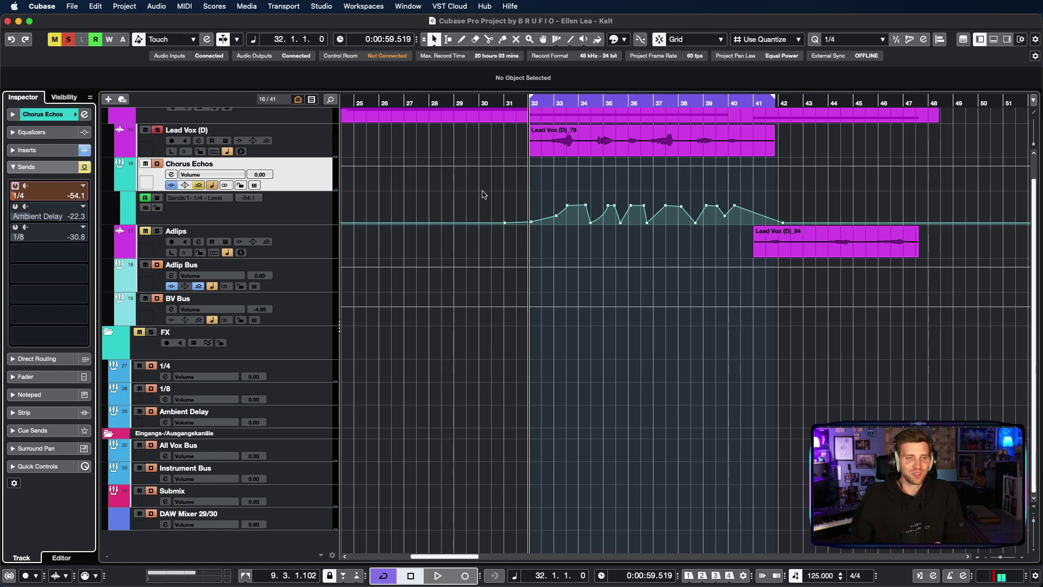
left_click_drag(463, 186, 791, 221)
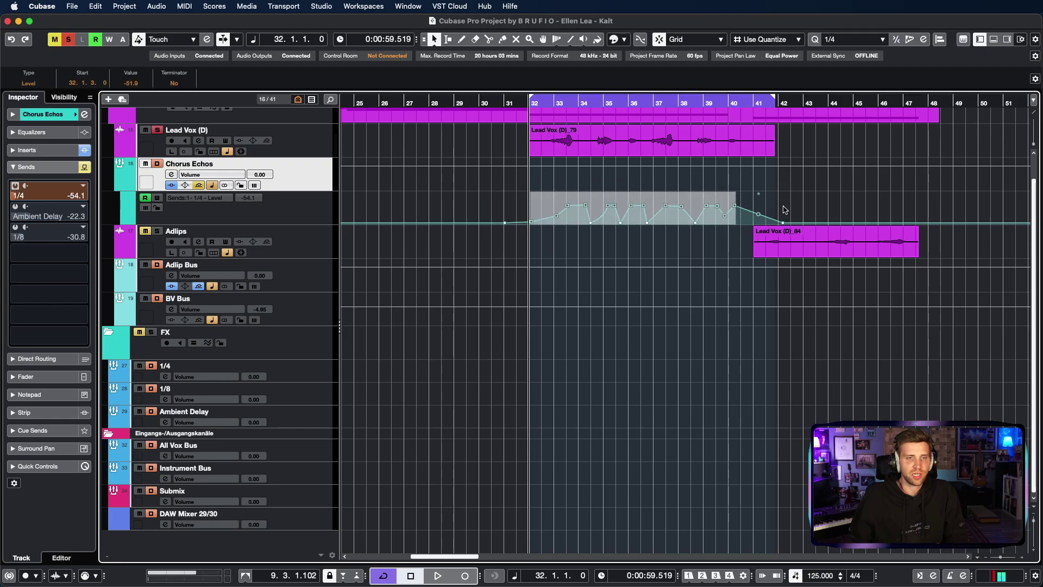
left_click(788, 209)
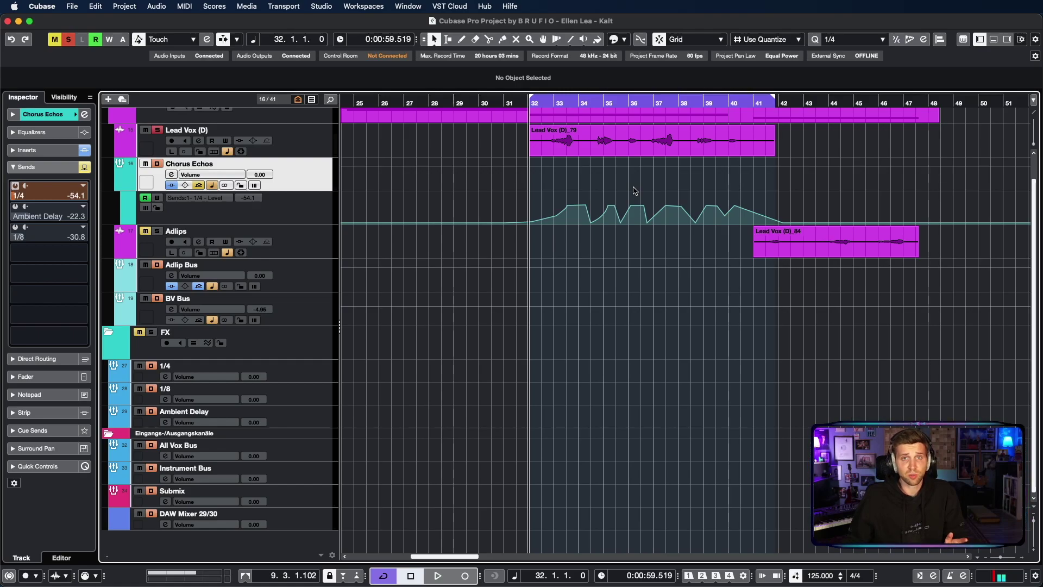
Inspect the 1/4 channel's MannyM Delay and Compressor inserts side by side, and close the Compressor
left_click(179, 367)
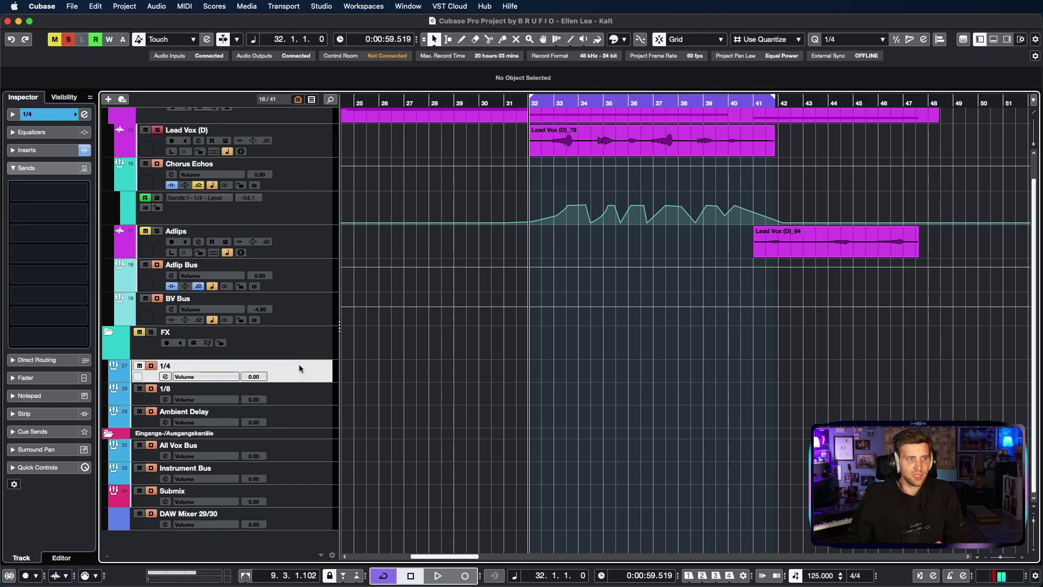
left_click(28, 150)
left_click(43, 170)
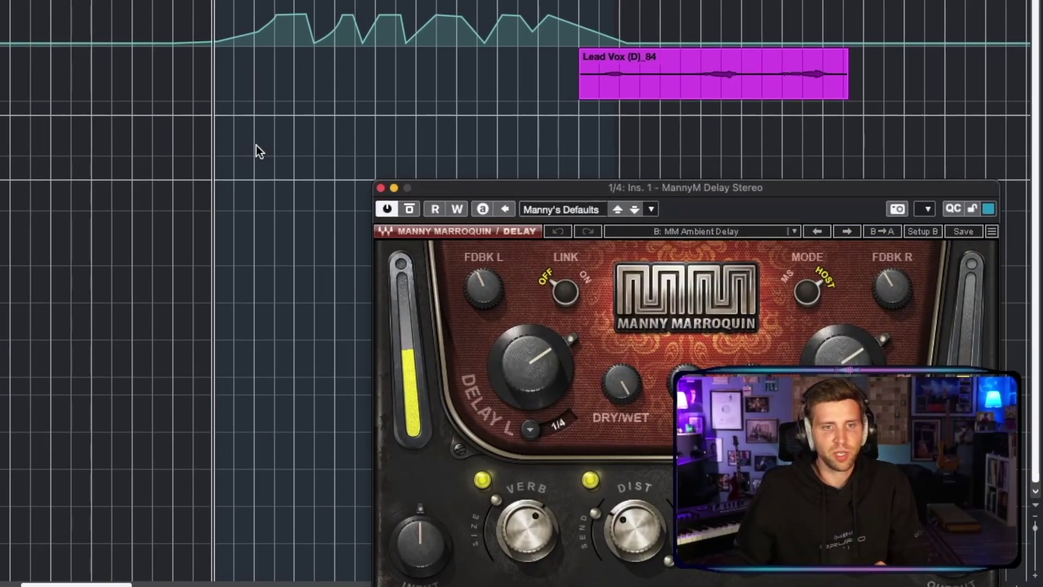
left_click_drag(757, 190, 401, 117)
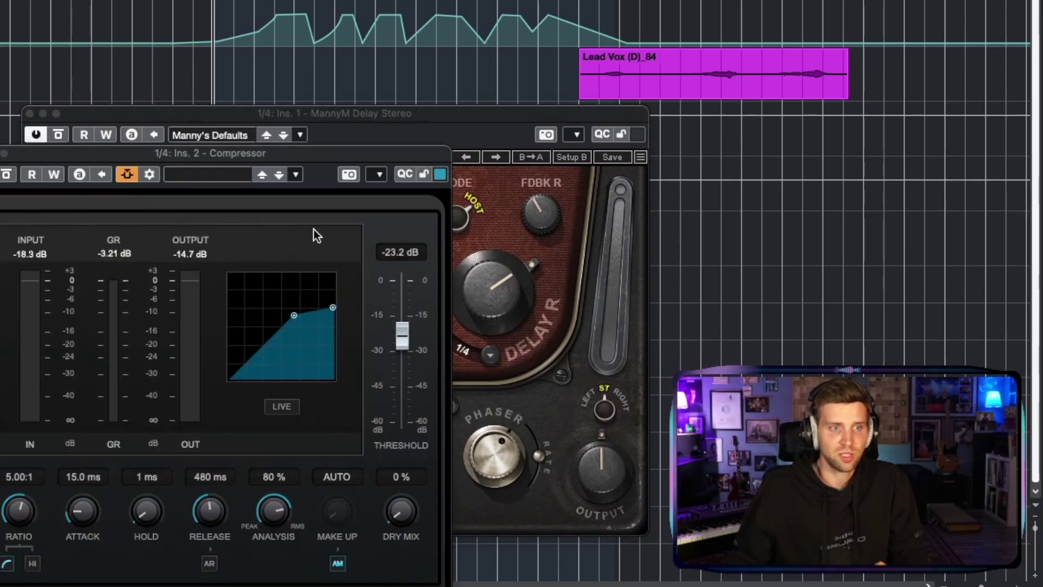
left_click_drag(242, 153, 877, 125)
left_click_drag(793, 126, 668, 111)
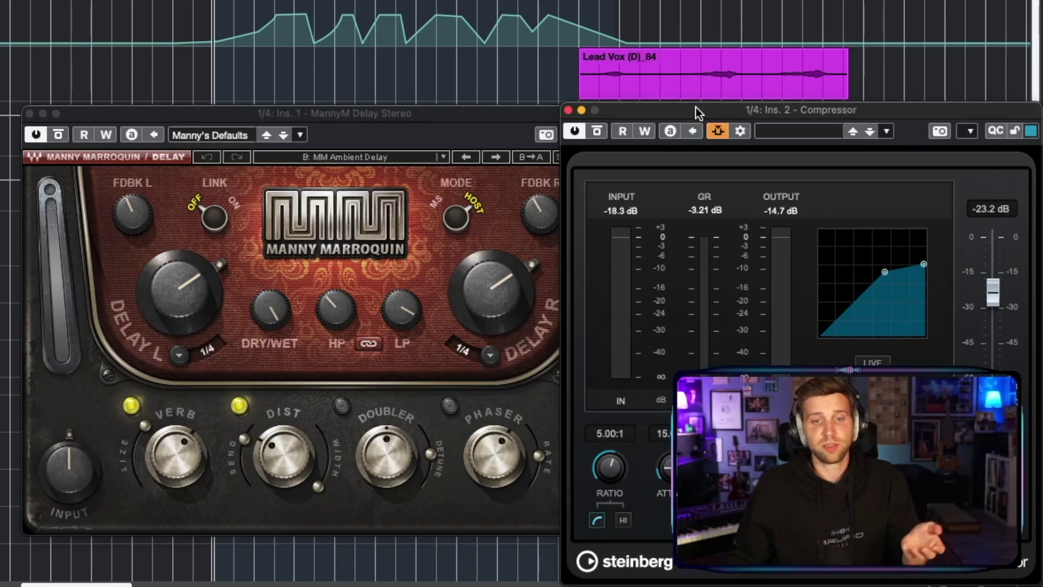
key("super+w")
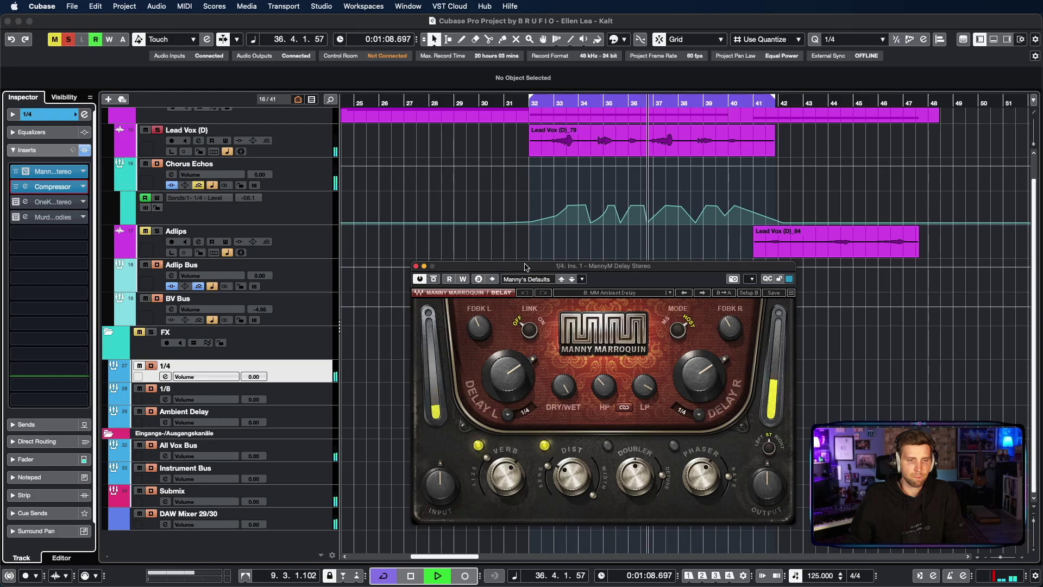
Stop playback and check the verb and distortion amounts in the 1/4 channel's MannyM Delay
key("space")
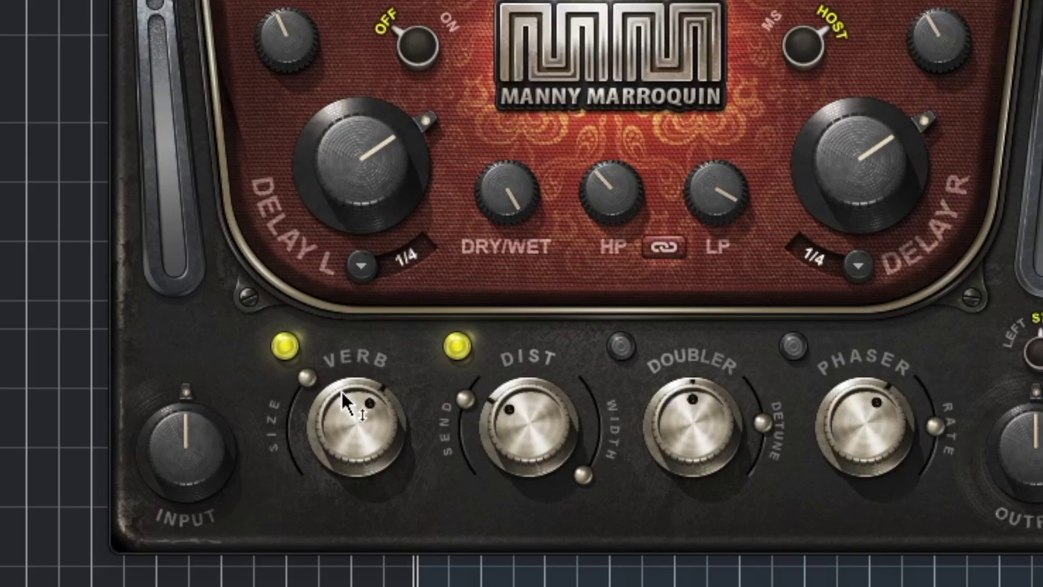
left_click(343, 417)
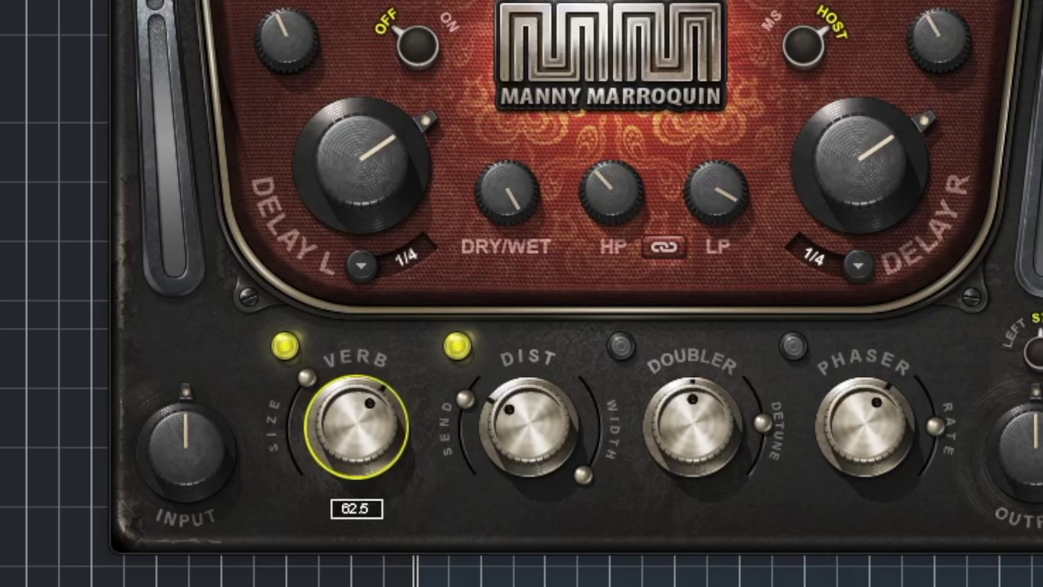
left_click(524, 414)
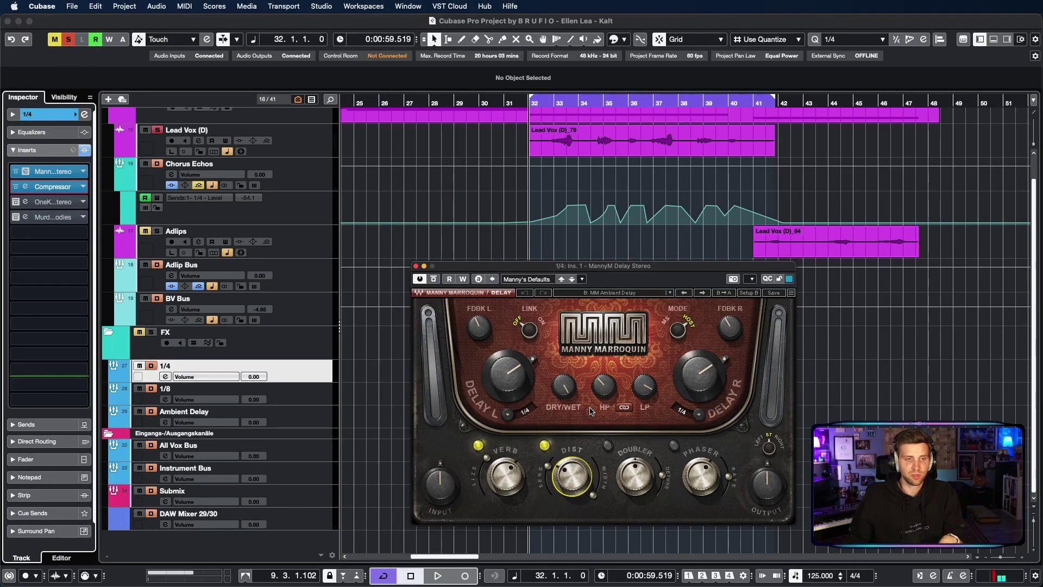
Play the chorus and take the Lead Vox (D) track out of solo to hear the 1/4 delay in the full mix
key("space")
left_click(158, 131)
left_click(158, 131)
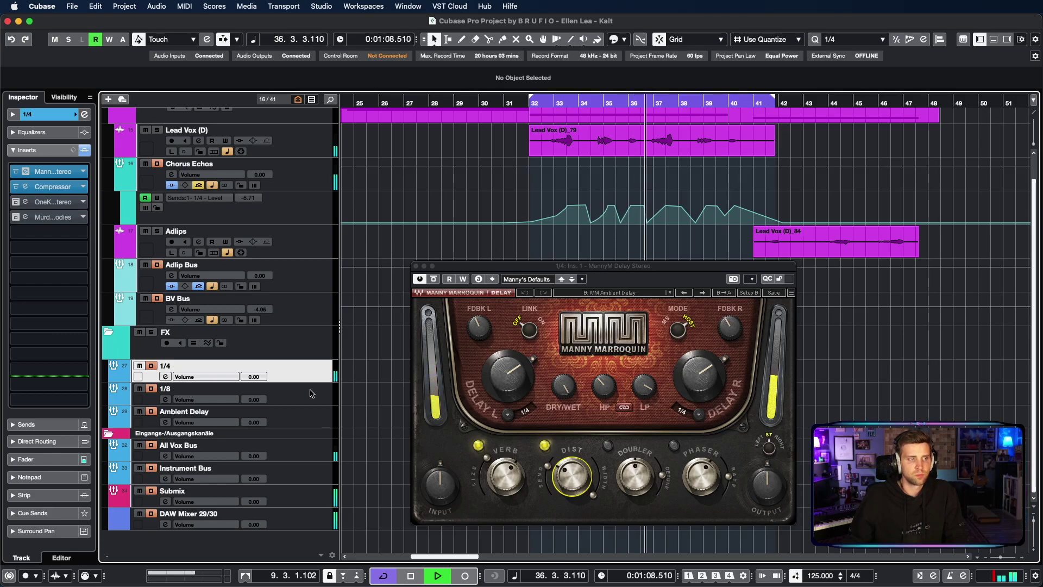
Close the 1/4 delay and review the MannyM Delay settings on the 1/8 channel with playback stopped
left_click(311, 394)
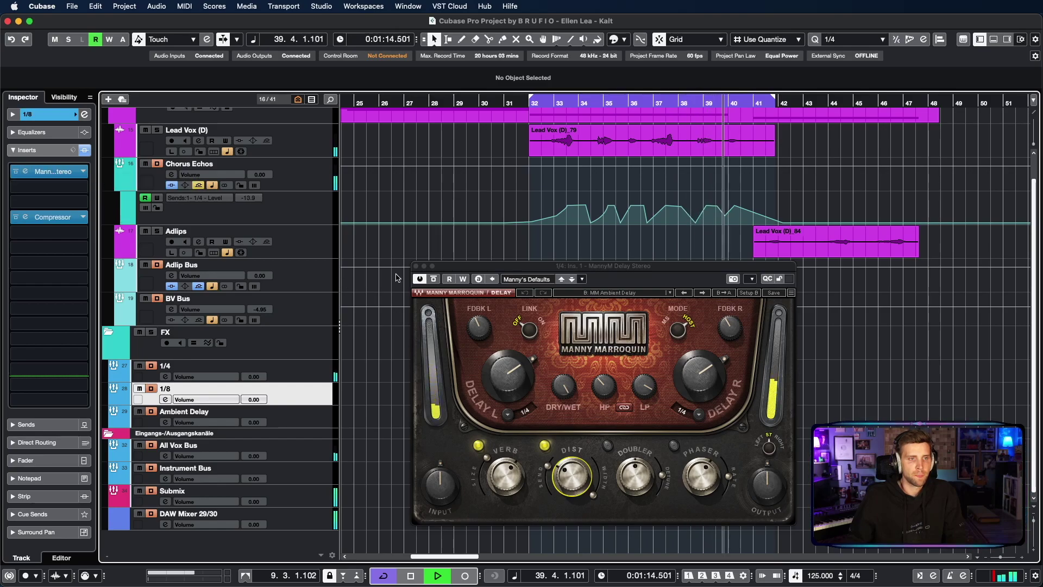
left_click(417, 266)
key("space")
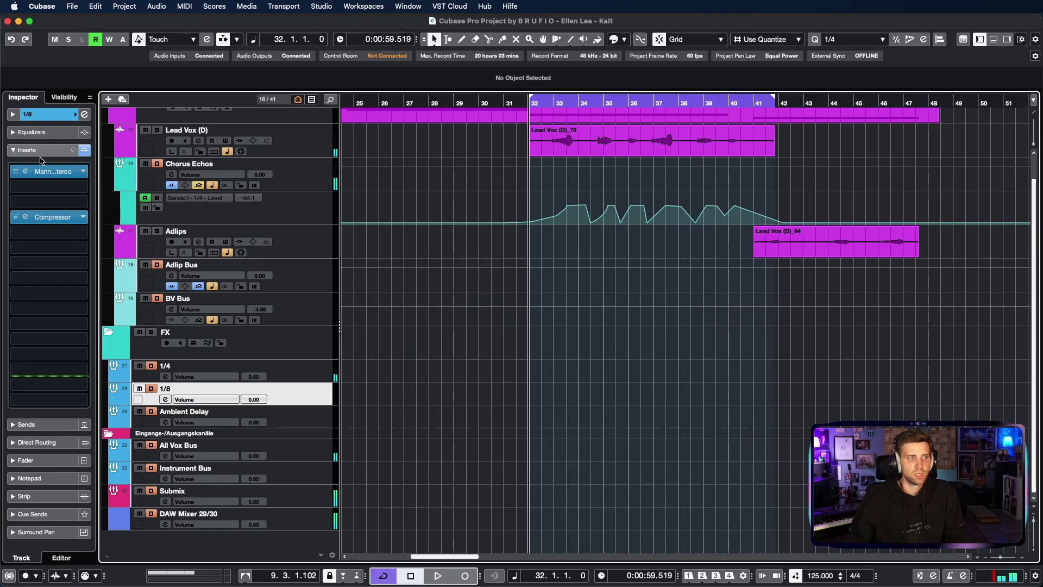
left_click(52, 172)
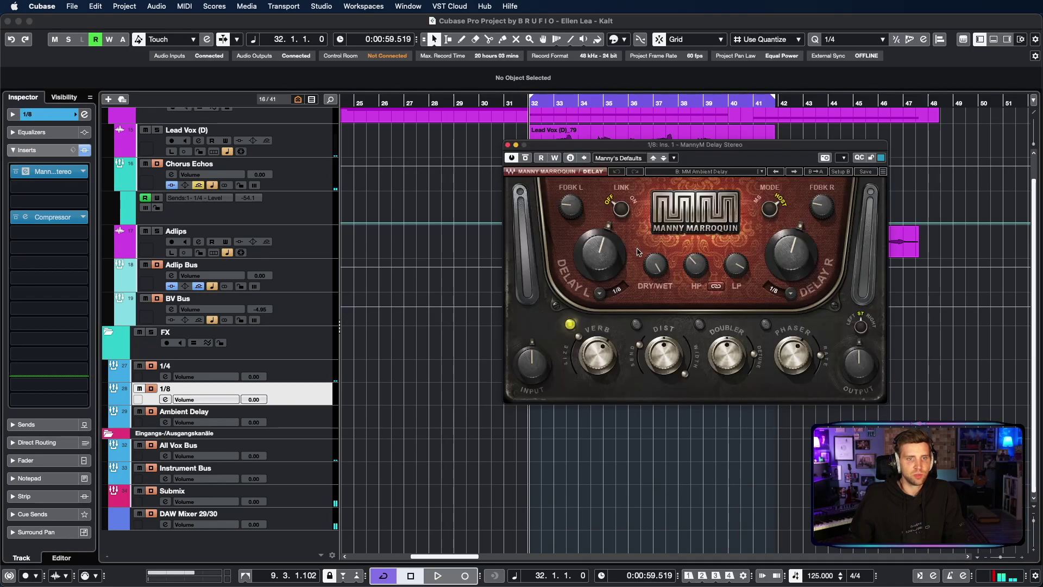
left_click_drag(712, 145, 741, 253)
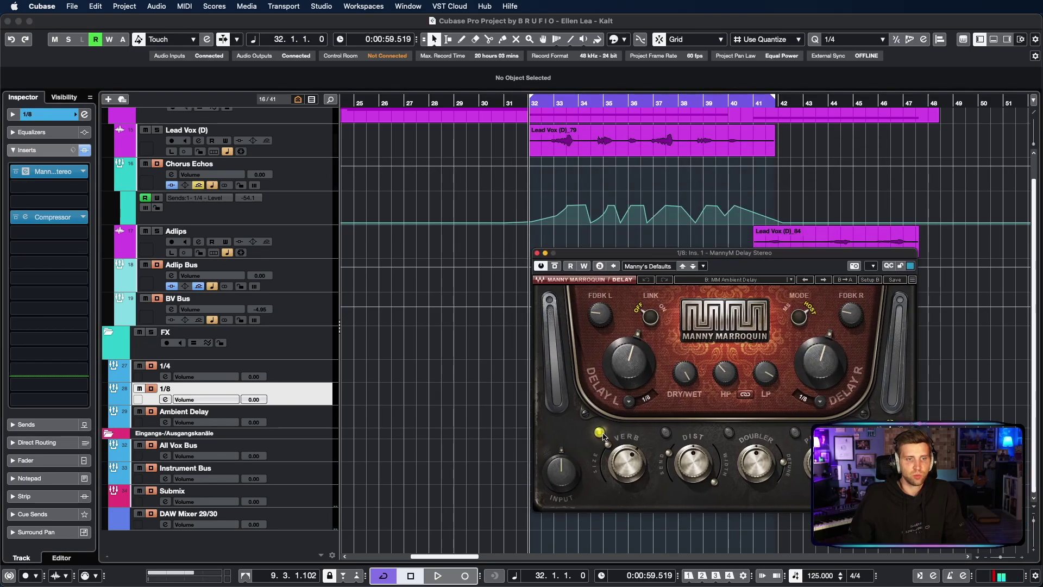
left_click(537, 253)
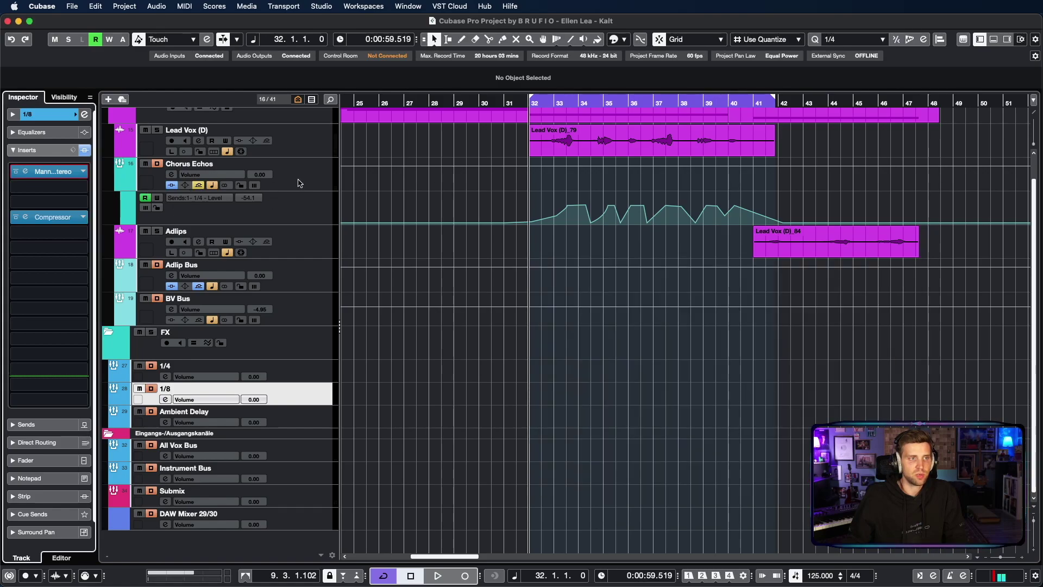
Play the soloed chorus vocal with only the 1/8 delay send active on Chorus Echos
left_click(290, 209)
key("space")
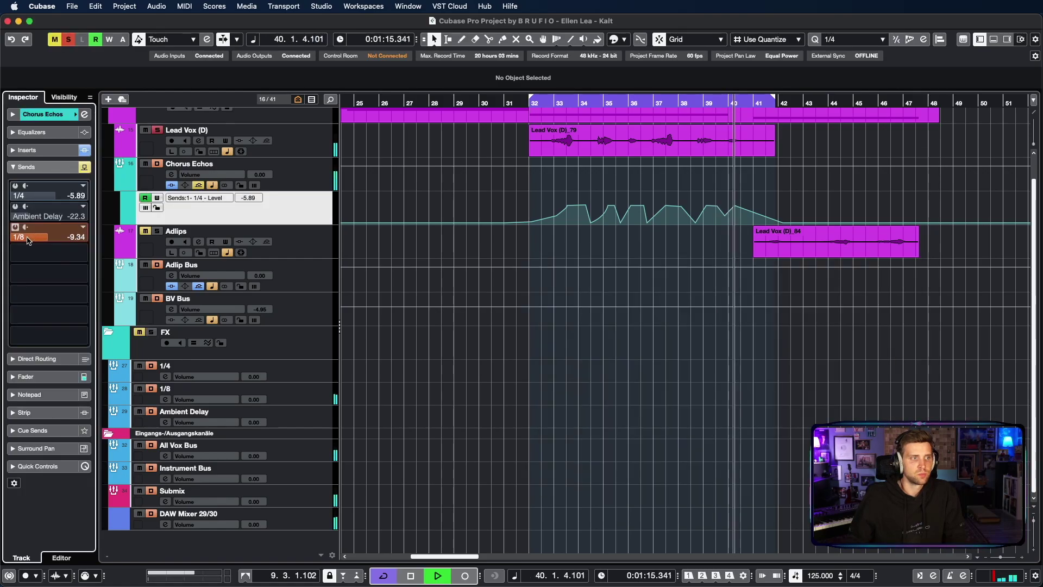
key("space")
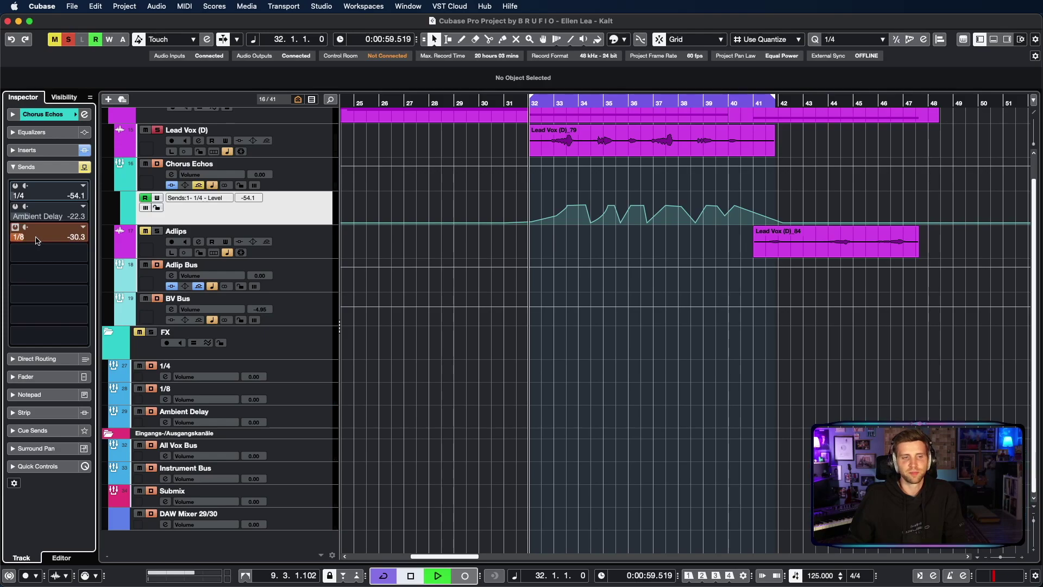
Activate the Ambient Delay send on Chorus Echos at a level of -26.6 and deactivate the 1/8 send
left_click(15, 207)
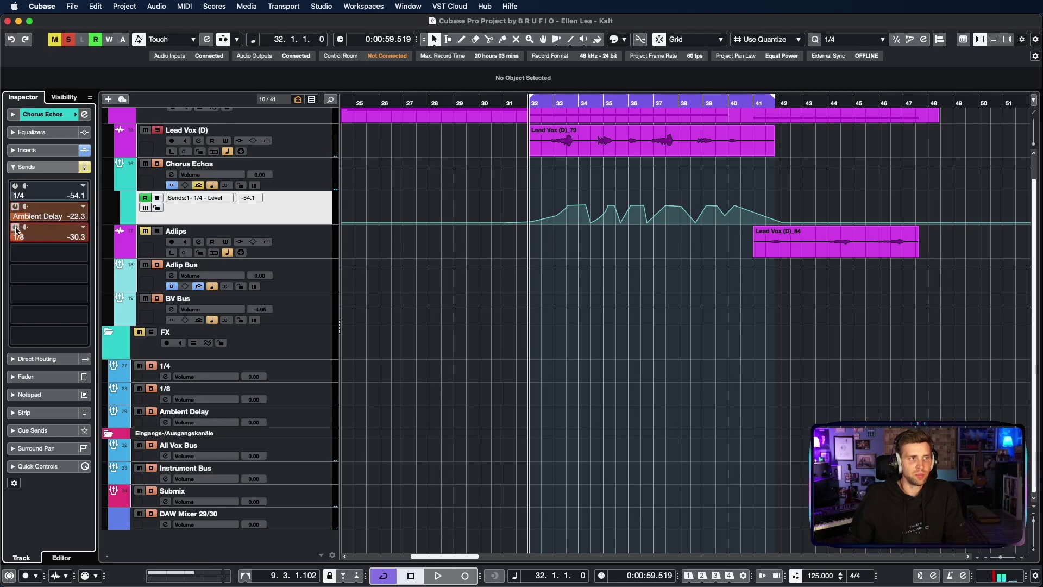
left_click(15, 227)
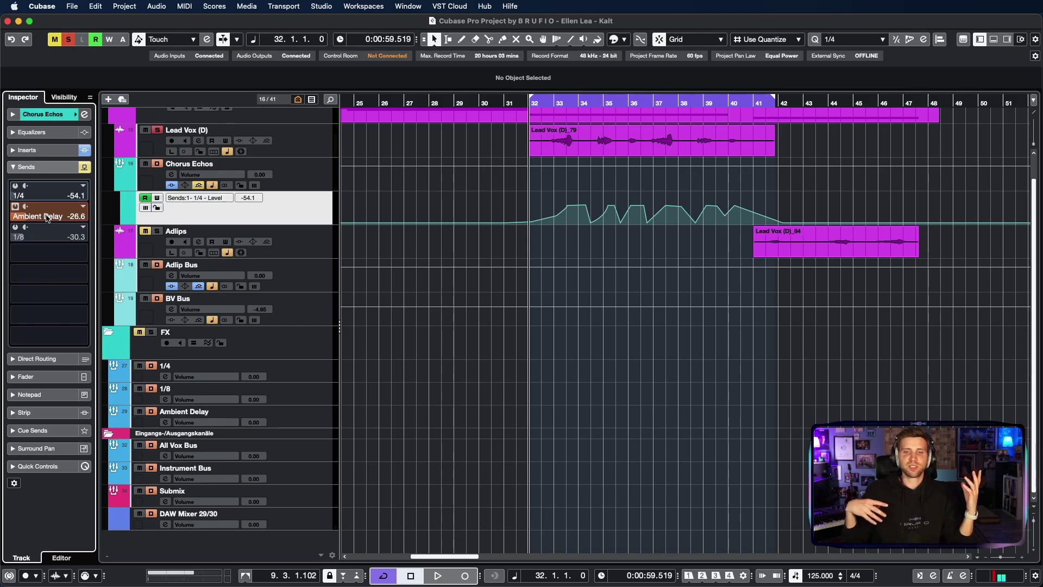
left_click(47, 217)
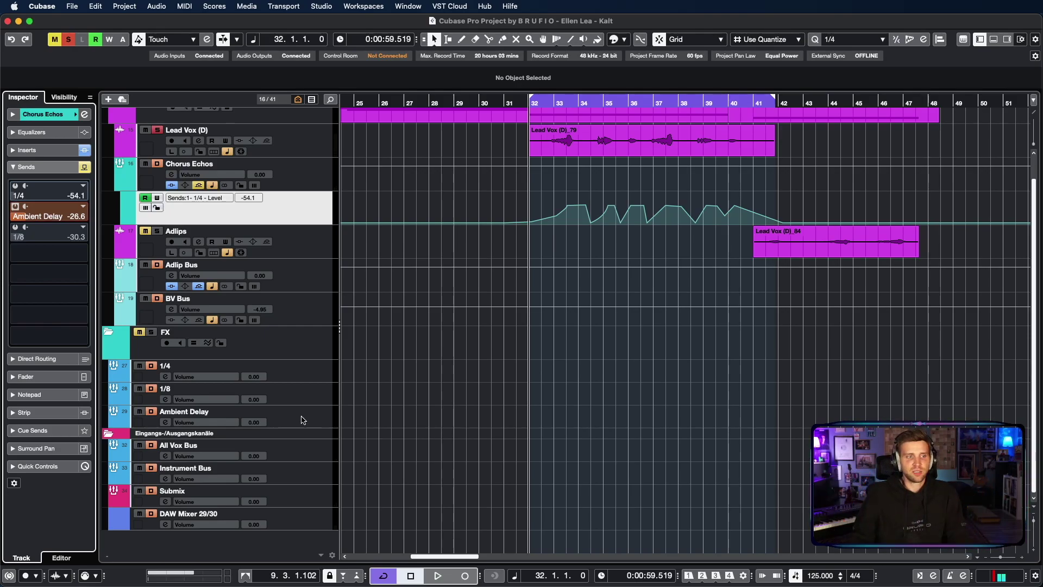
Review the DeEsser and MannyM Delay inserts on the Ambient Delay channel
left_click(27, 169)
left_click(27, 150)
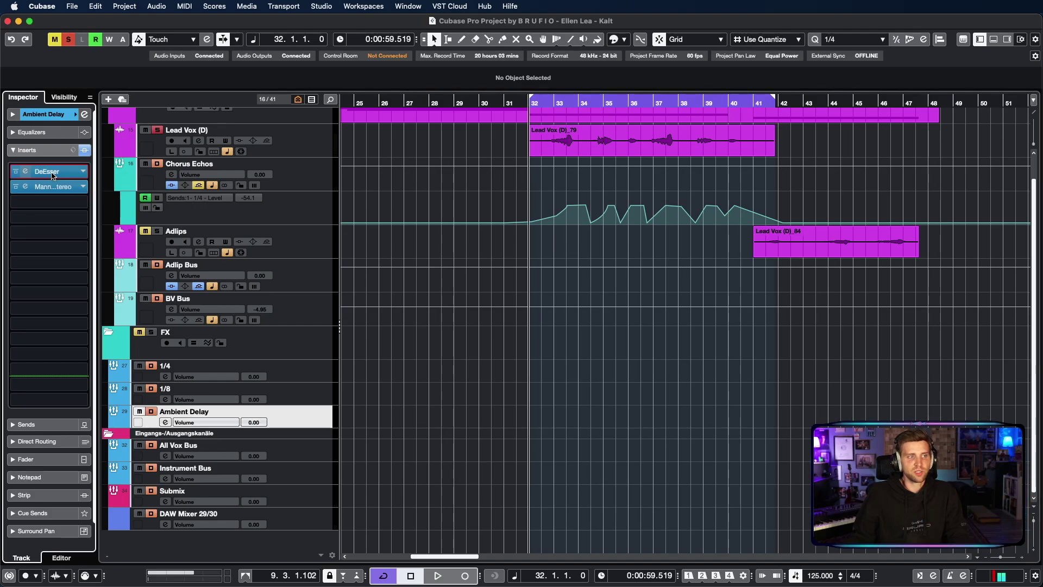
left_click(52, 173)
left_click(625, 217)
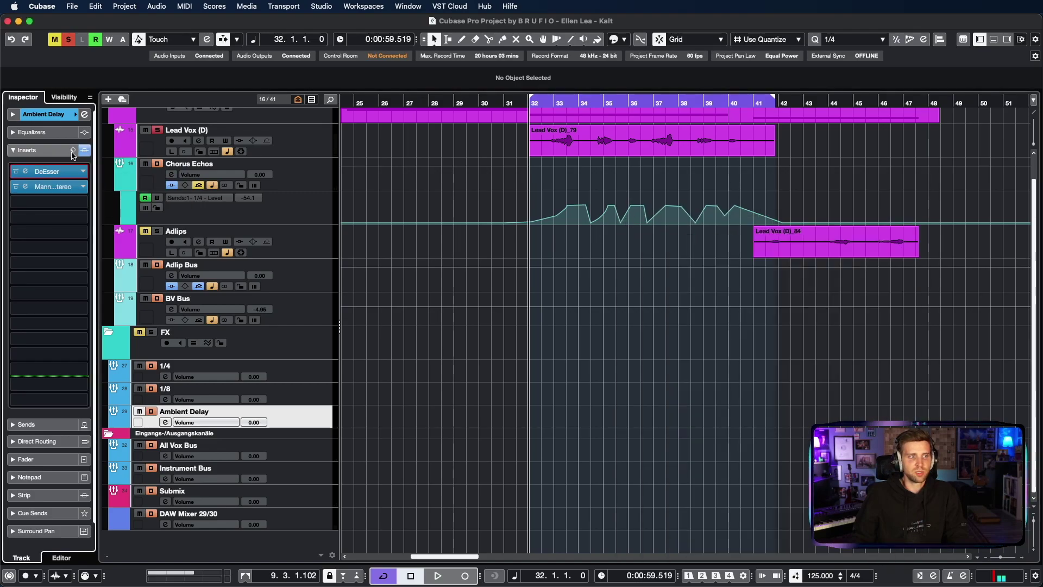
left_click(52, 186)
left_click_drag(1030, 180, 740, 268)
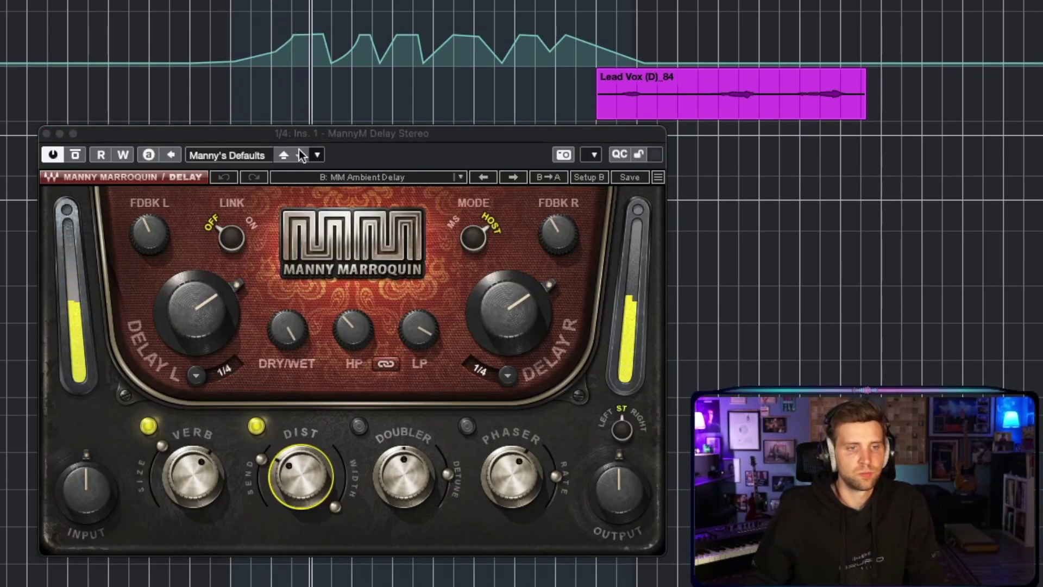
Listen to the chorus in the full mix, select the 1/8 channel, then close the 1/4 MannyM Delay and stop playback
left_click(197, 116)
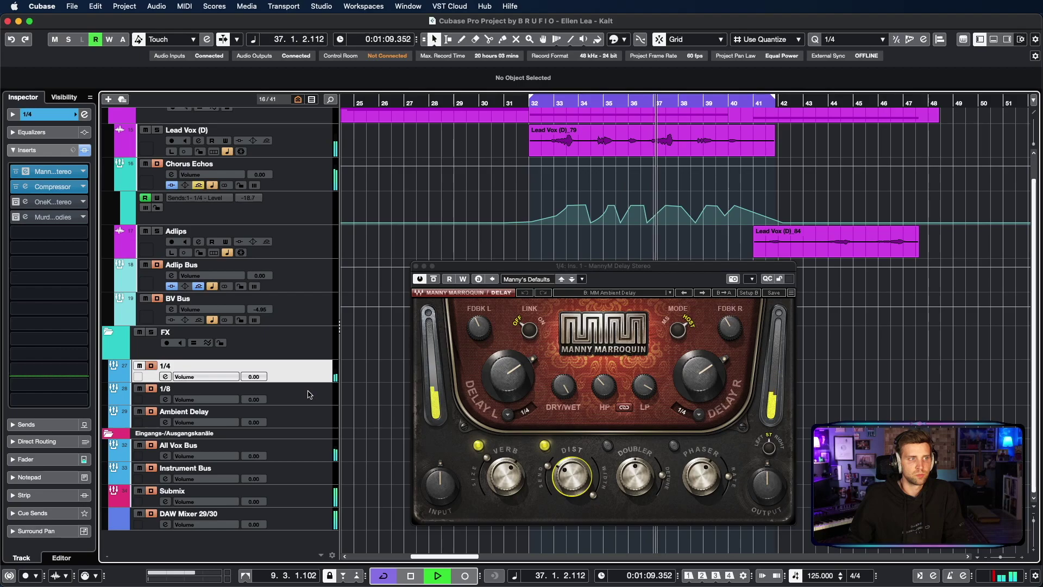
left_click(309, 394)
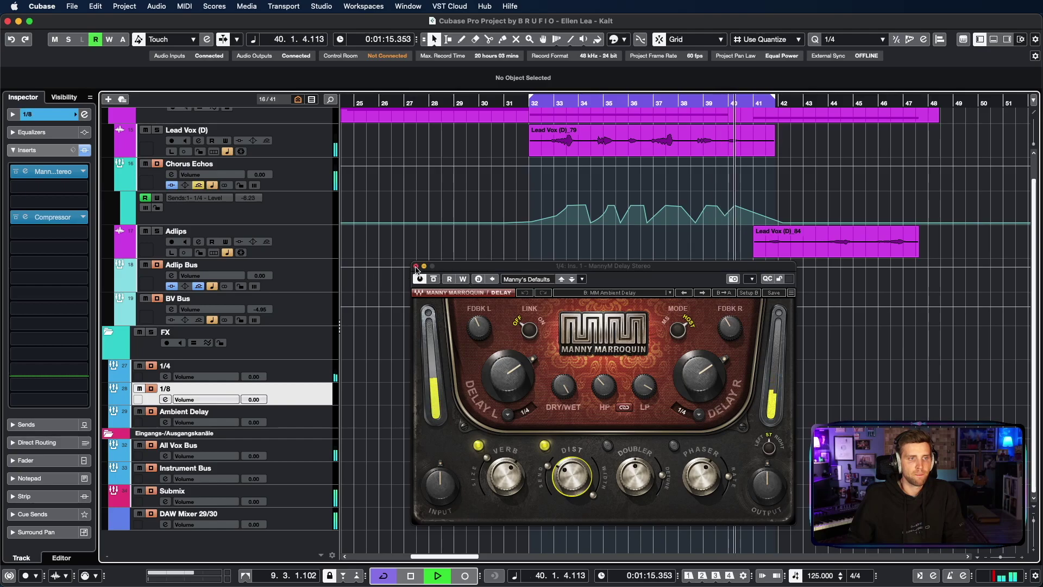
left_click(416, 266)
key("space")
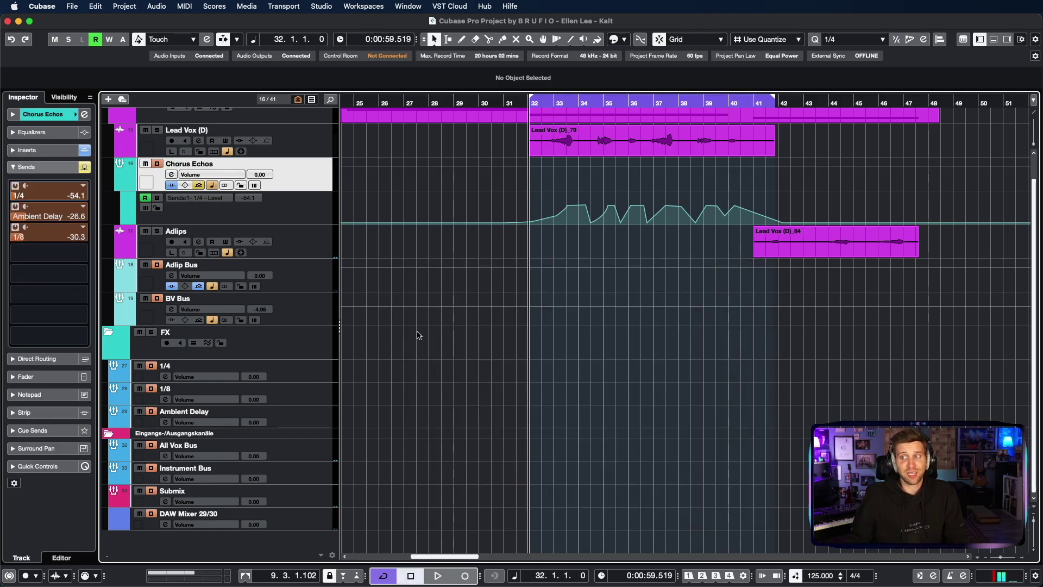
Open the OneKnob Pumper insert on the 1/4 channel and place its window beside the webcam area for review
scroll(228, 353, "up", 1)
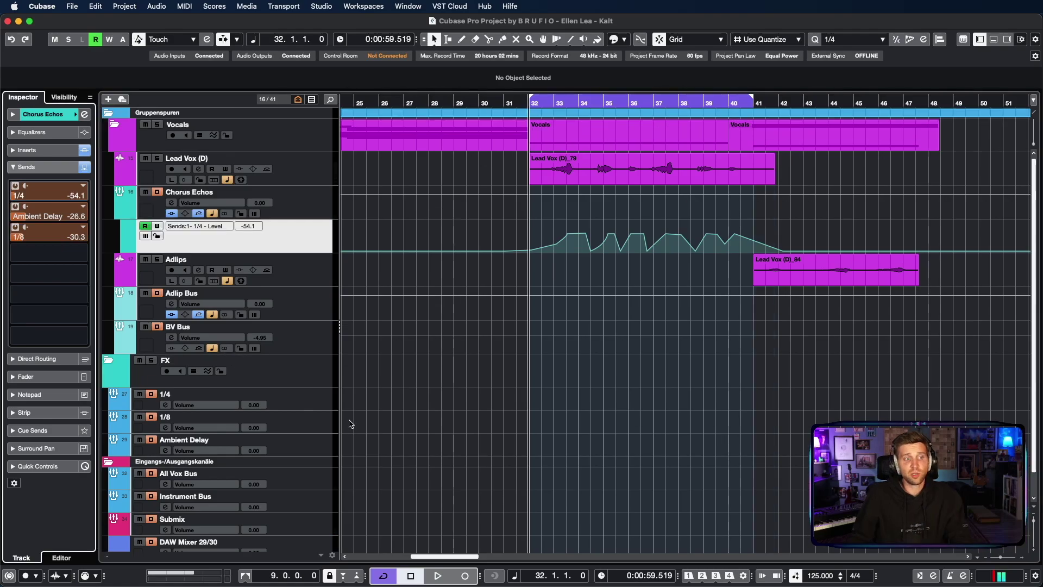
left_click(317, 403)
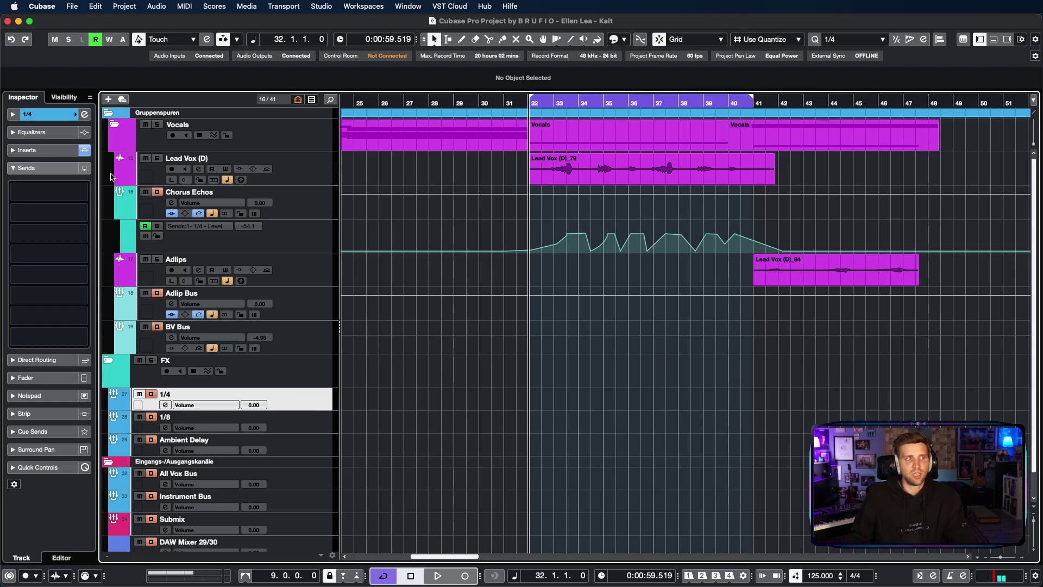
left_click(11, 151)
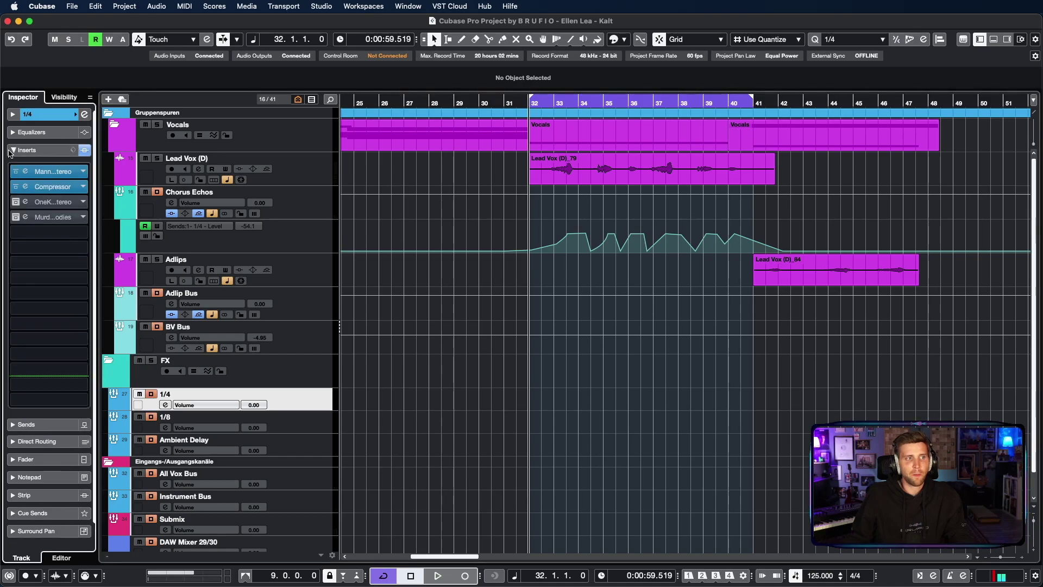
key("super+Tab")
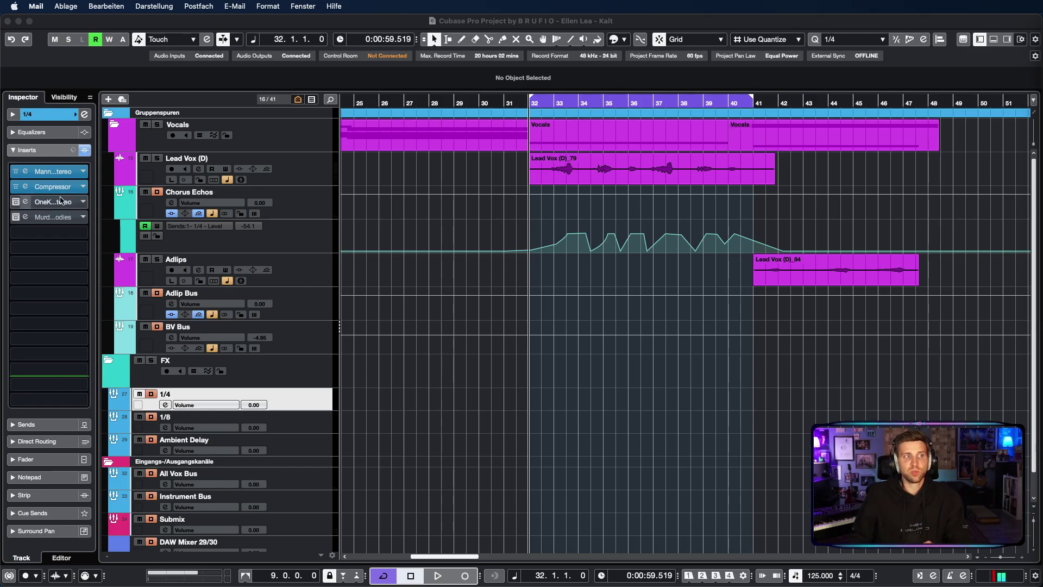
left_click(52, 204)
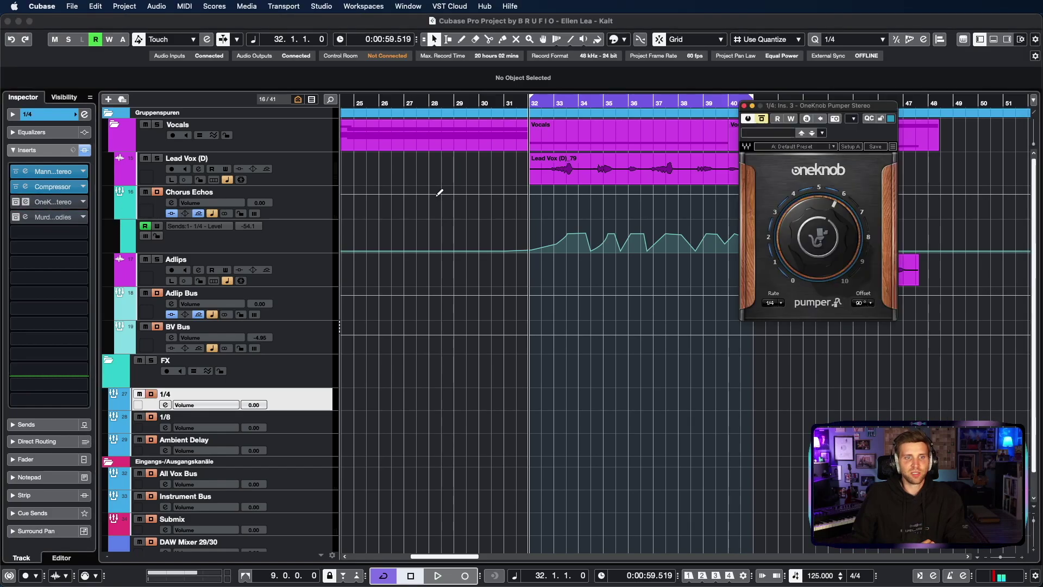
left_click_drag(831, 106, 755, 328)
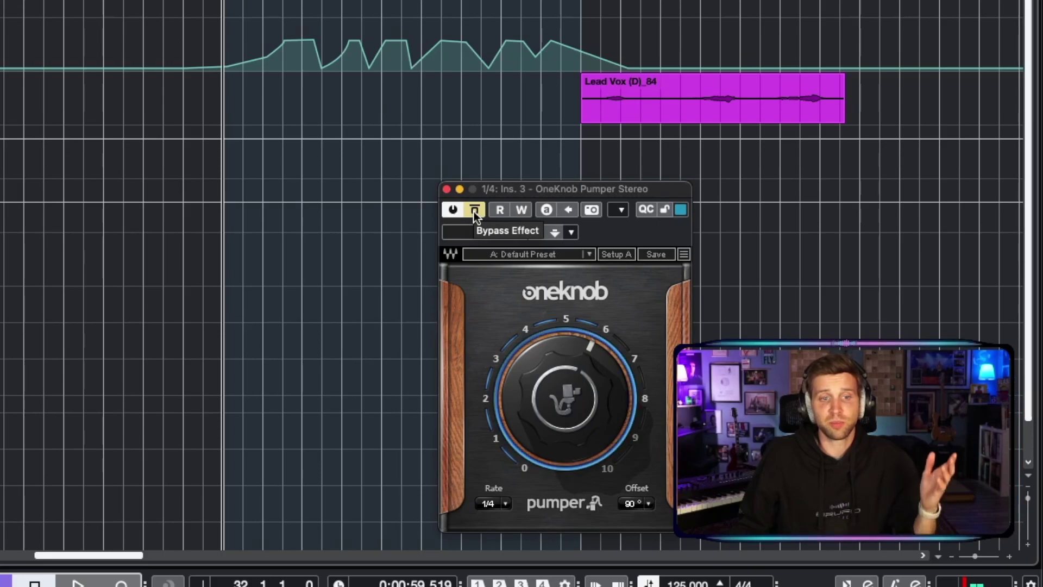
left_click_drag(495, 188, 765, 184)
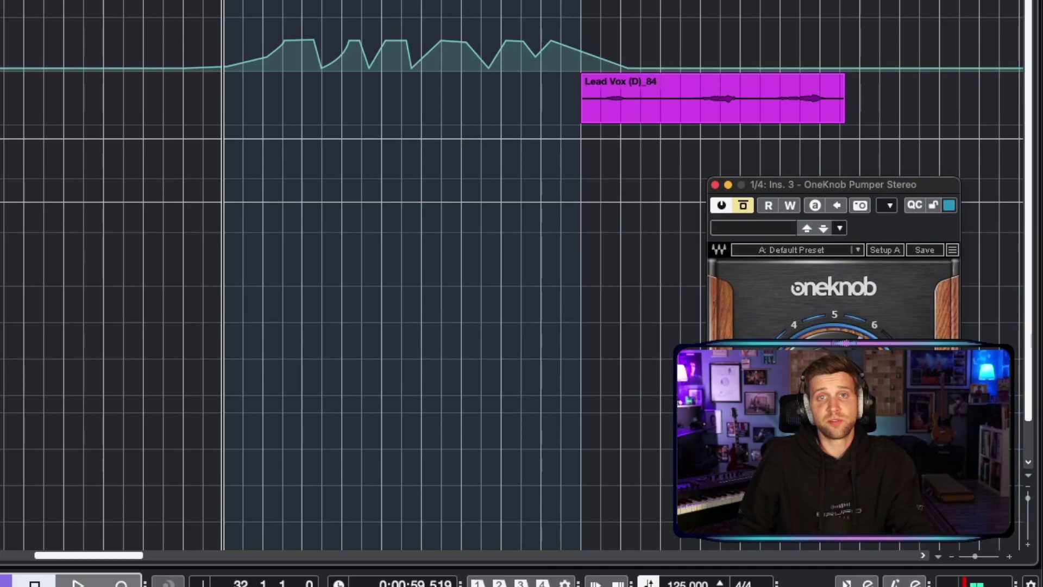
left_click_drag(826, 182, 288, 144)
mouse_move(332, 345)
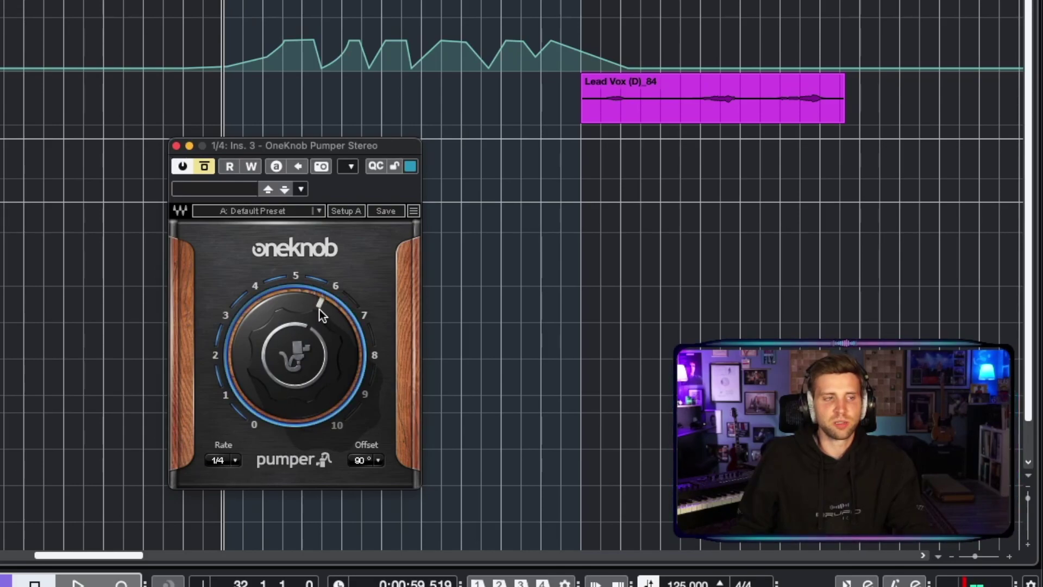
Compare the 1/4 delay with OneKnob Pumper bypassed and active during chorus playback, leave it active and stop
left_click(204, 165)
left_click(204, 164)
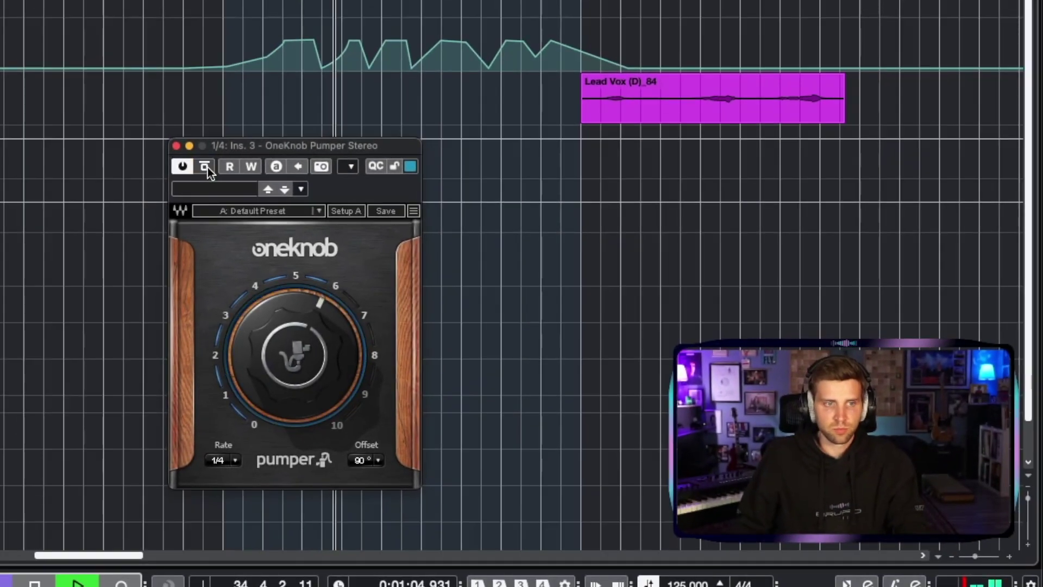
left_click(207, 167)
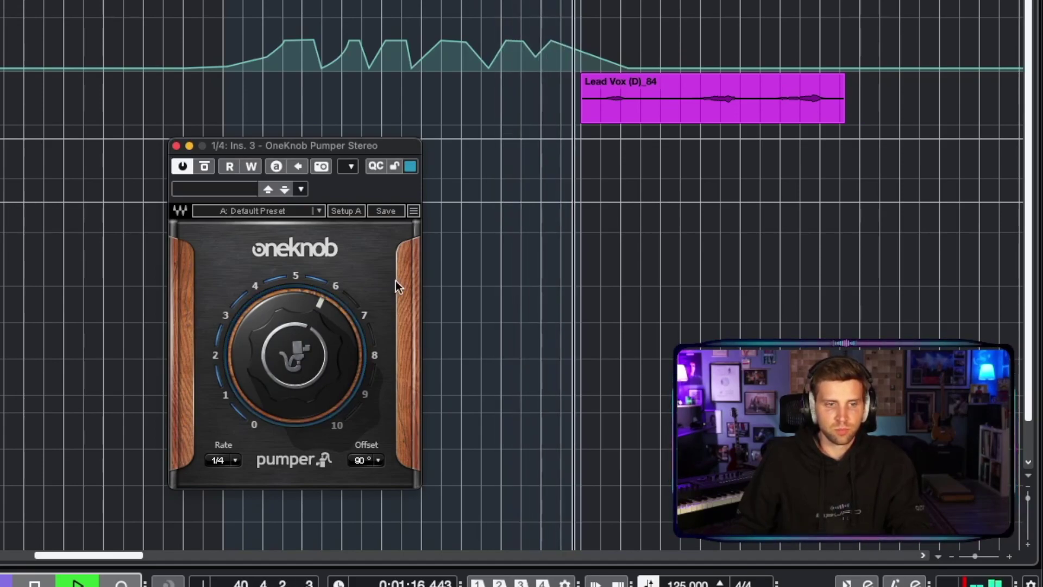
key("space")
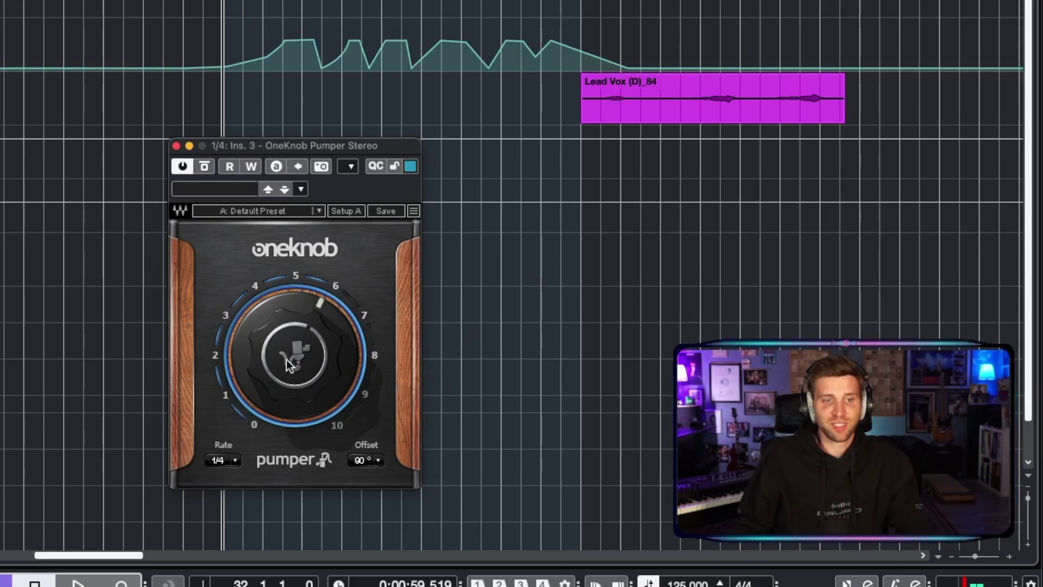
Set OneKnob Pumper to 3.0 while the chorus plays and compare it against bypass before stopping playback
mouse_move(291, 353)
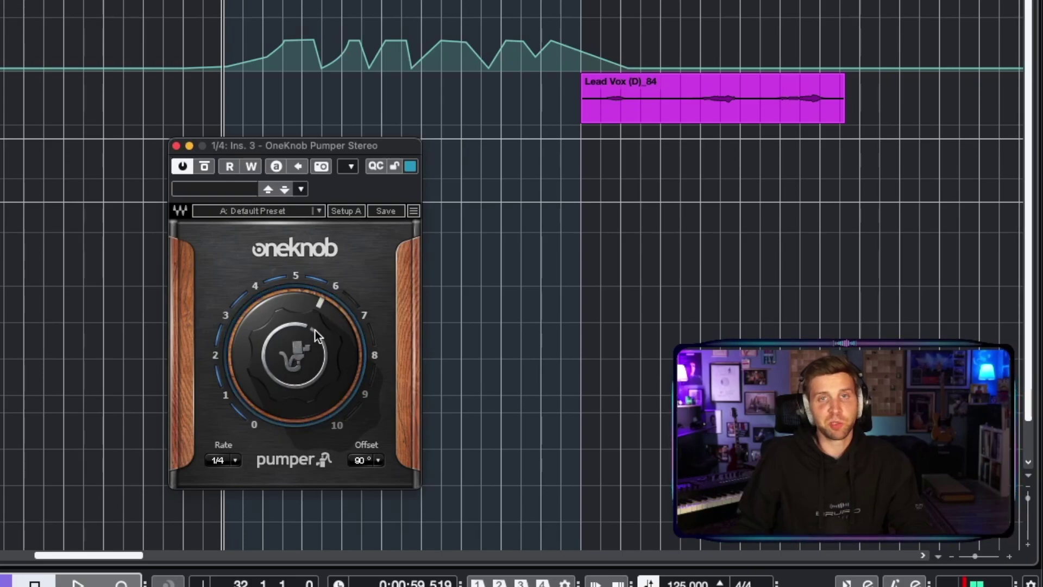
key("space")
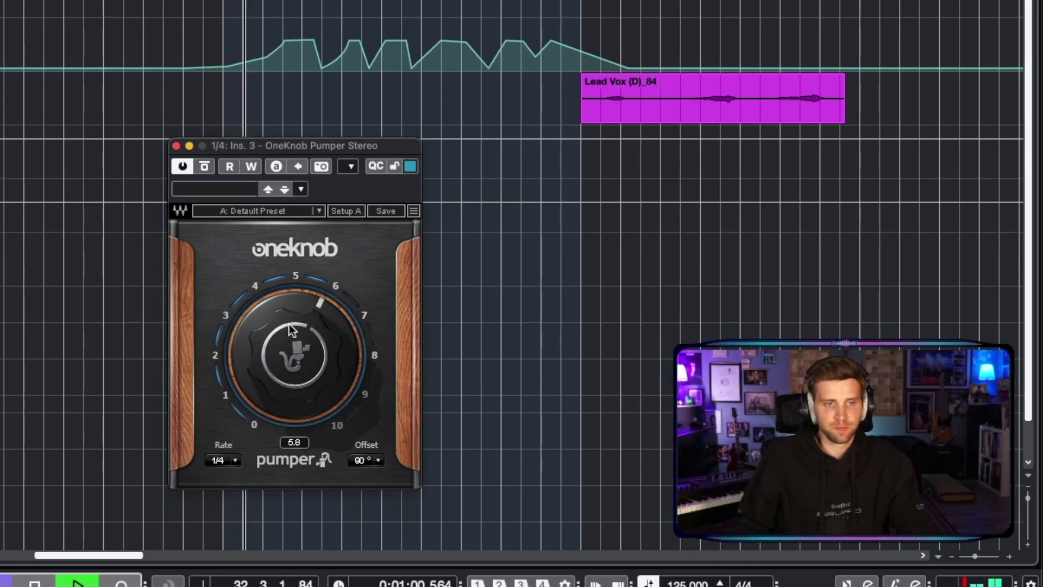
left_click_drag(289, 323, 289, 369)
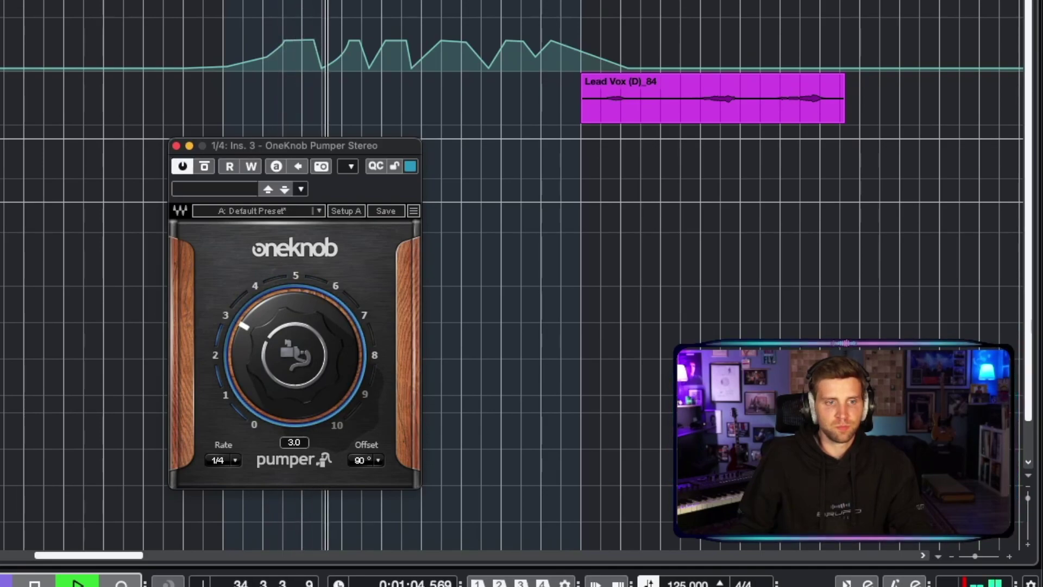
left_click(204, 166)
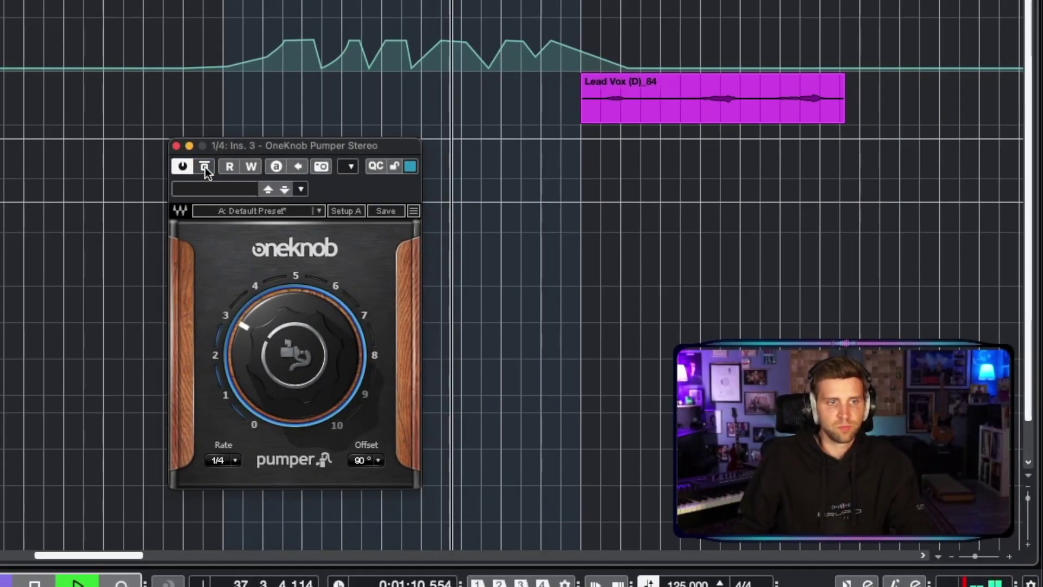
left_click(193, 162)
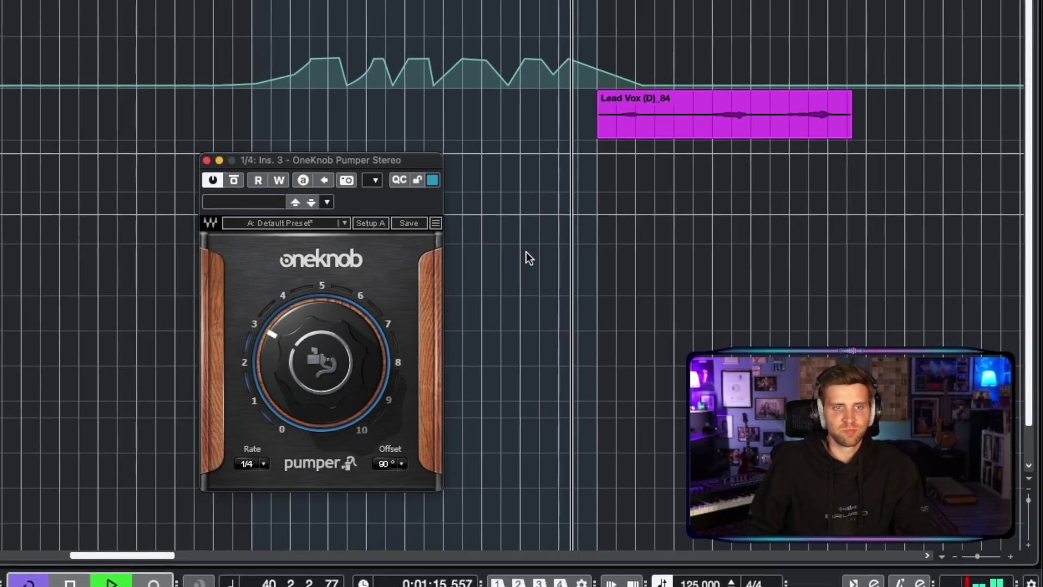
key("space")
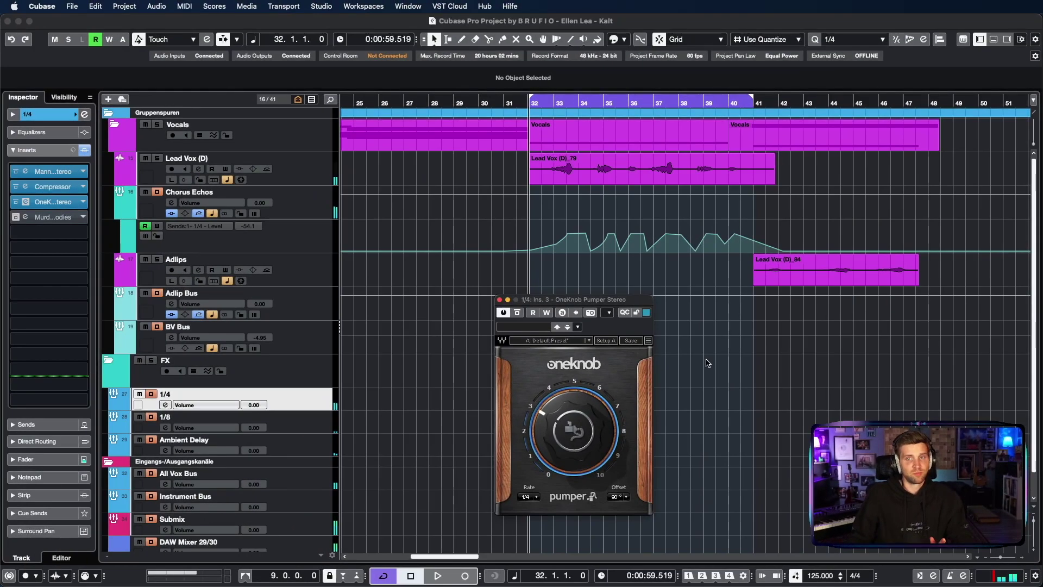
Open Murda Melodies on the 1/4 channel and try its pitch control, leaving the pitch at -12 semitones
left_click_drag(580, 302, 433, 126)
left_click(45, 217)
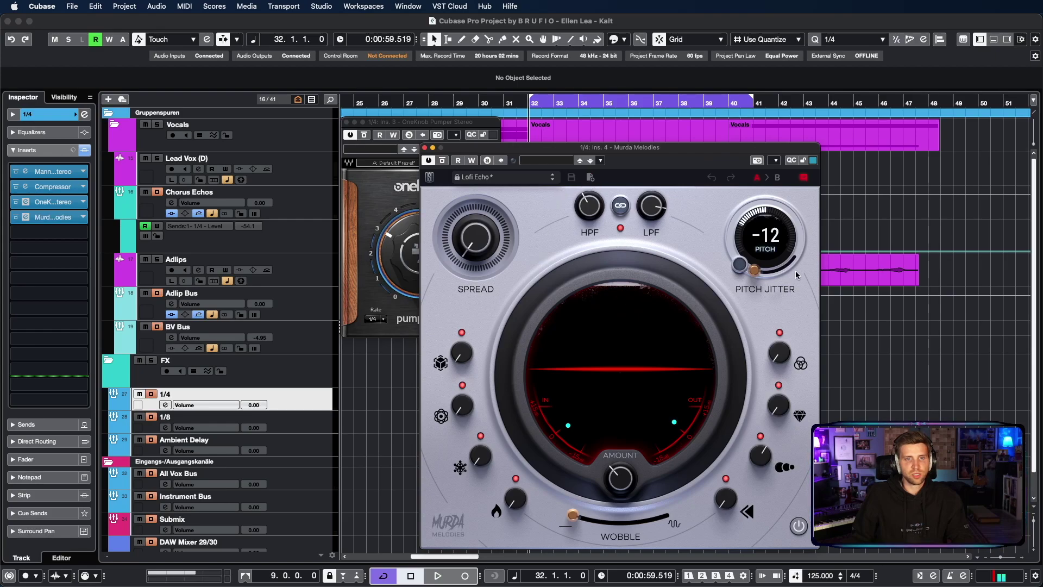
left_click_drag(764, 234, 764, 218)
left_click_drag(764, 182, 752, 220)
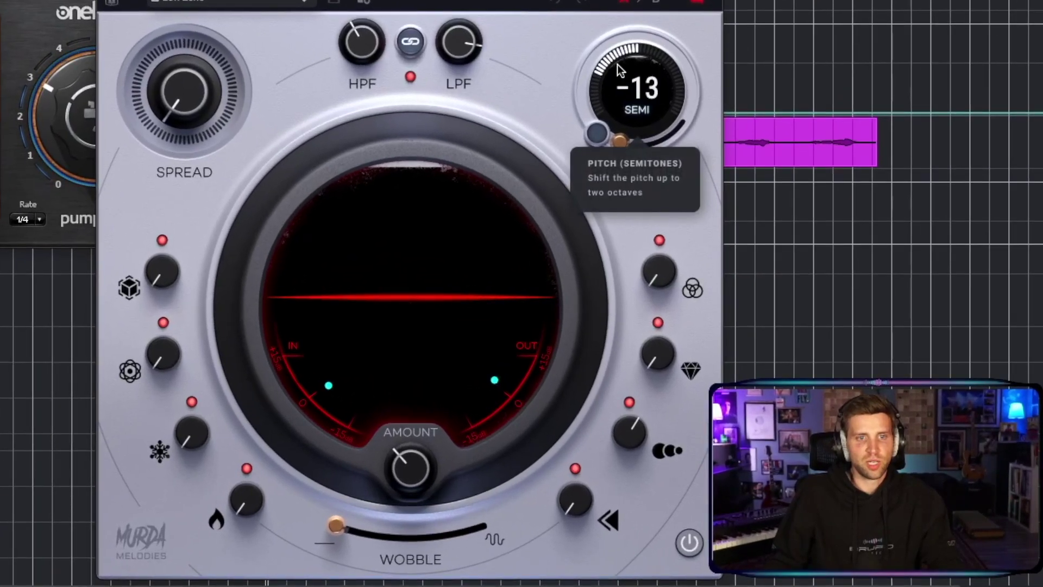
left_click_drag(617, 64, 617, 60)
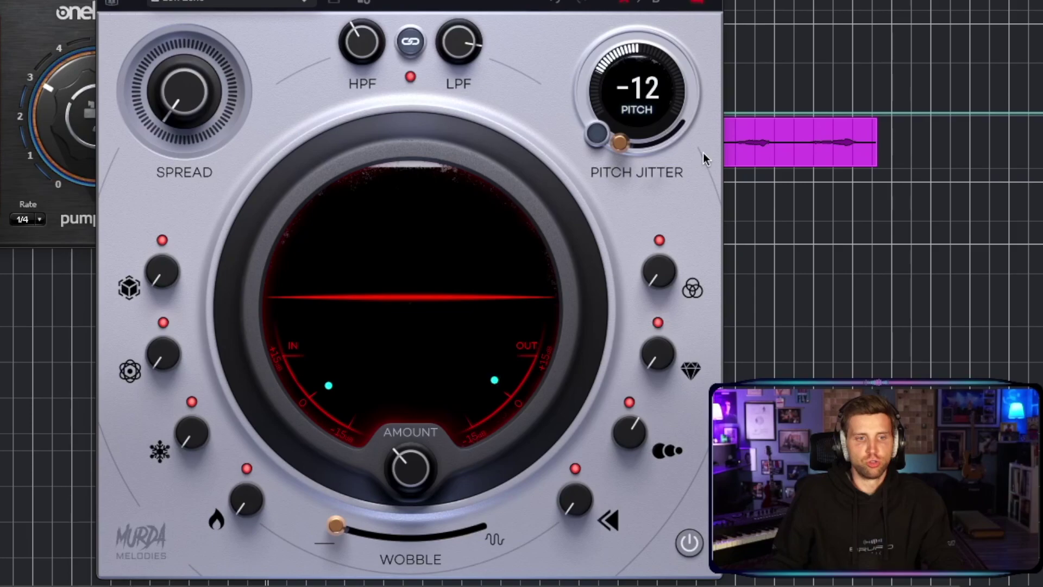
Audition the Murda Melodies amount on the chorus from minimum up to 65% and settle it at 35%
mouse_move(624, 431)
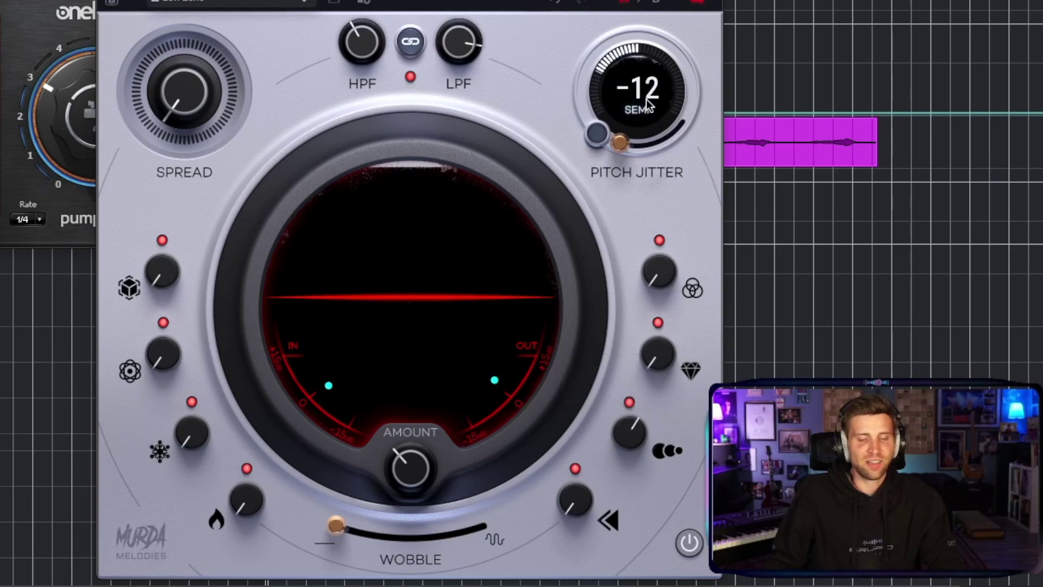
mouse_move(404, 471)
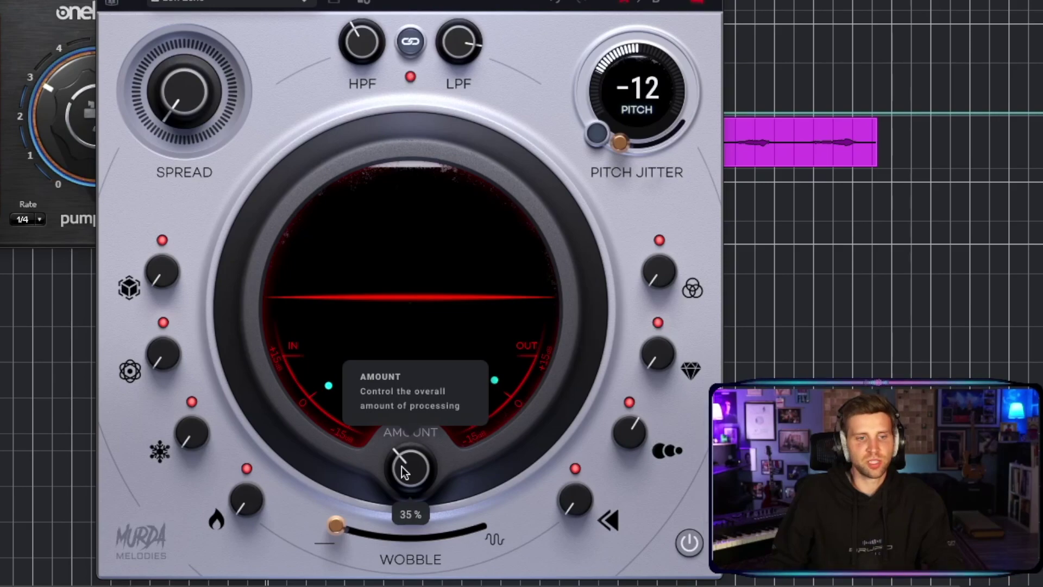
left_click_drag(403, 471, 403, 505)
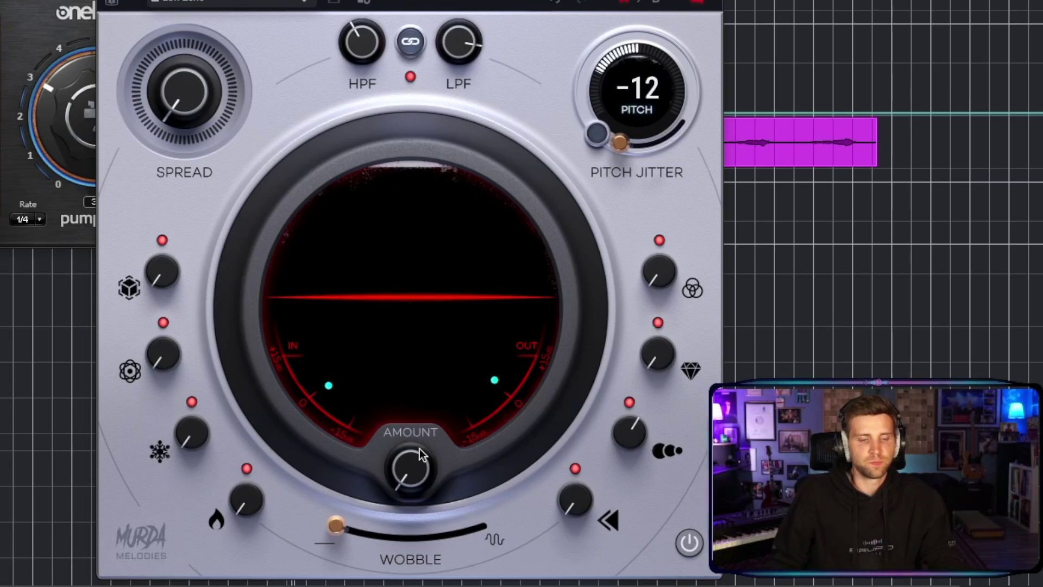
scroll(410, 471, "up", 2)
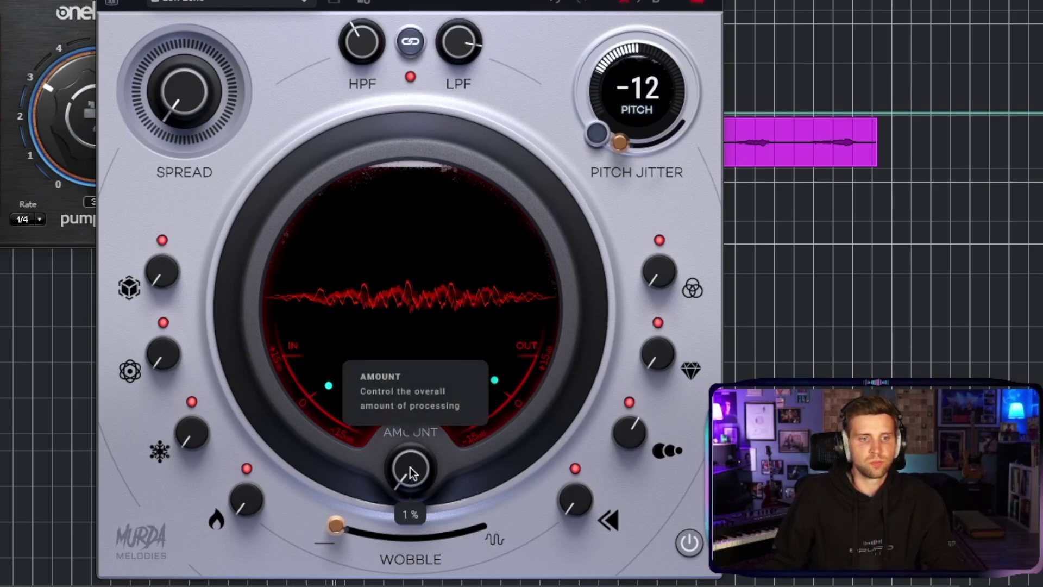
left_click_drag(409, 464, 399, 240)
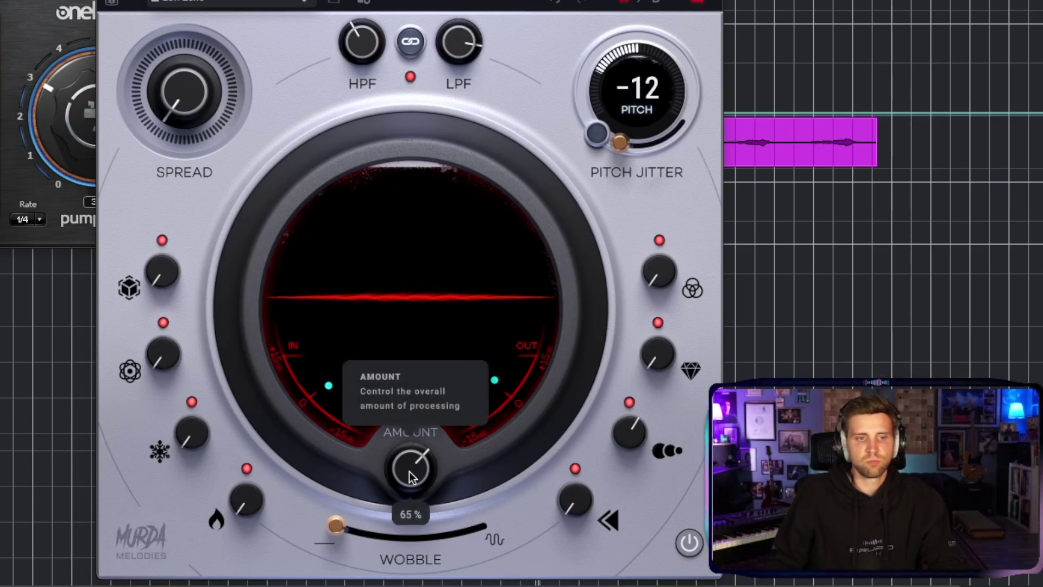
left_click_drag(409, 471, 417, 540)
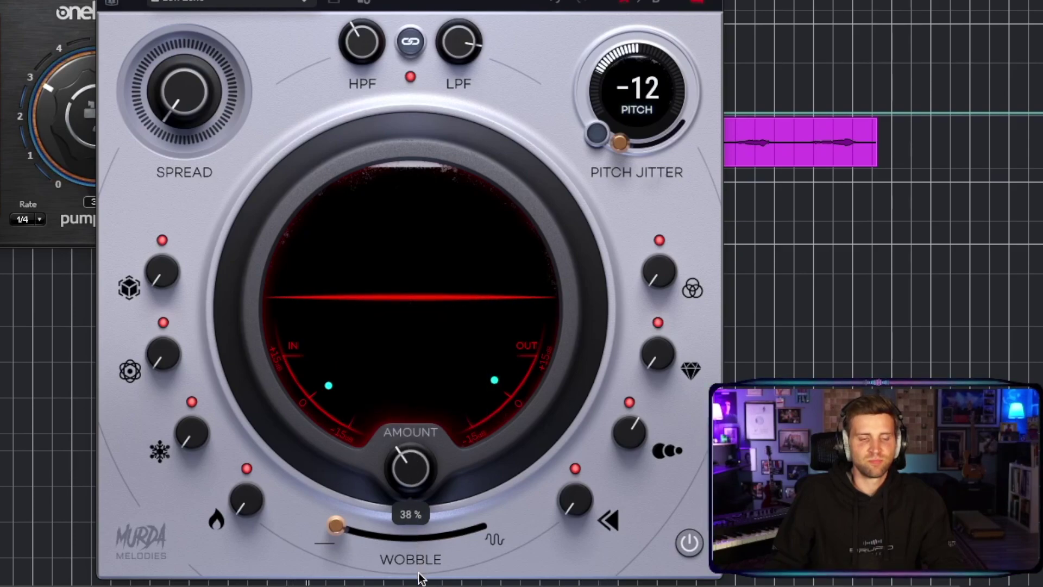
left_click_drag(421, 578, 418, 585)
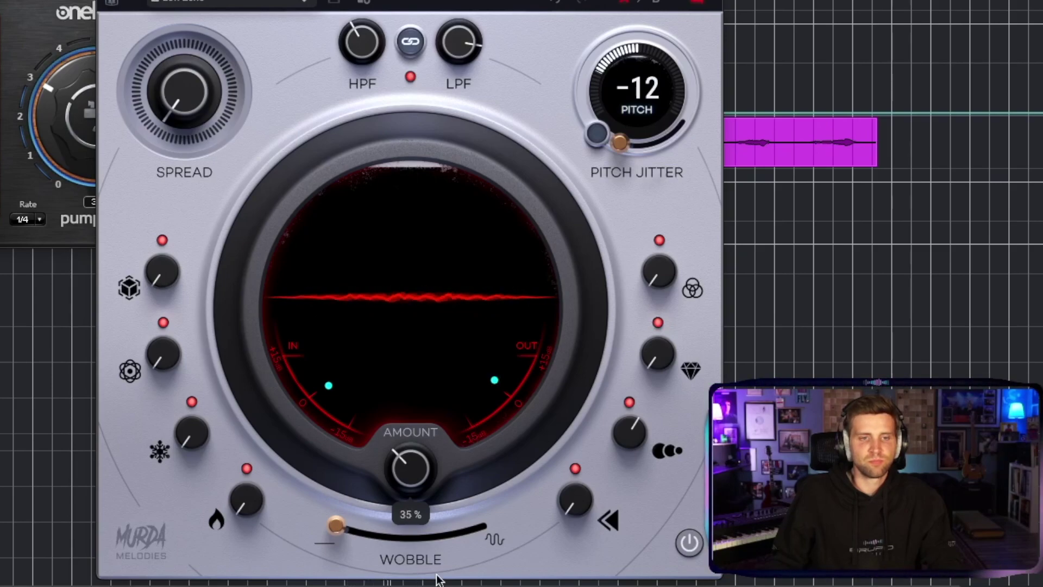